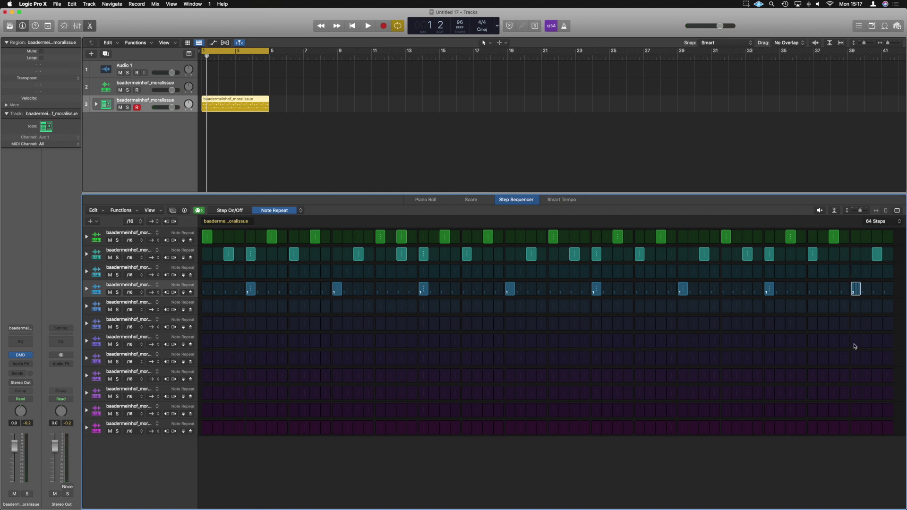
Play the finished 64-step Step Sequencer drum pattern.
key(space)
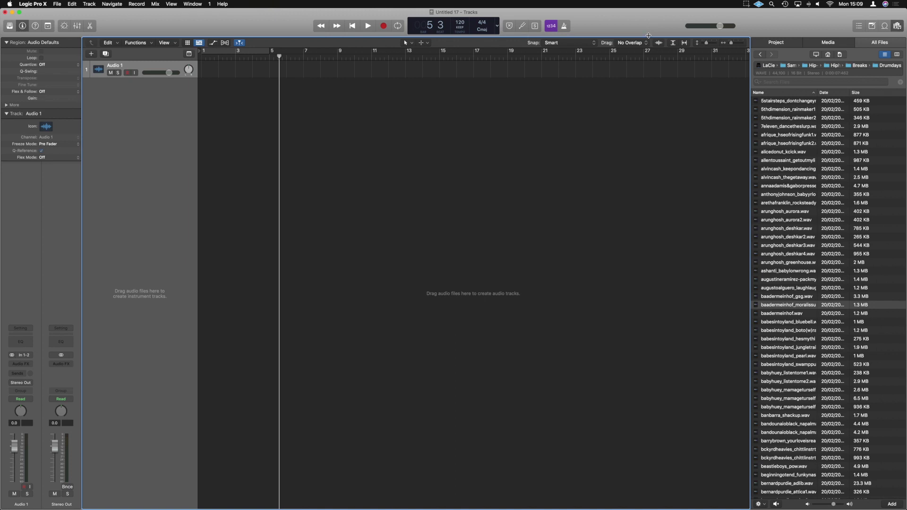
Preview the baadermeinhof_moralissue break and drag it into the track area as a new track.
click(778, 304)
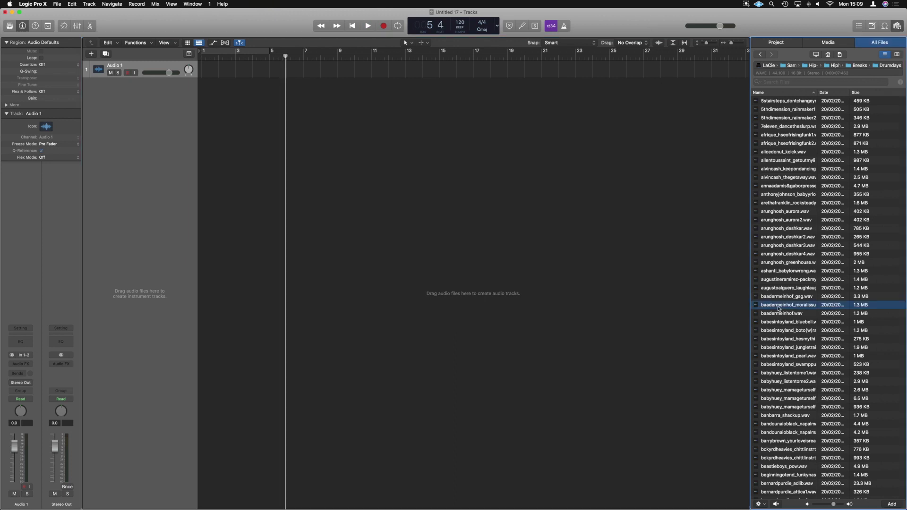
key(c)
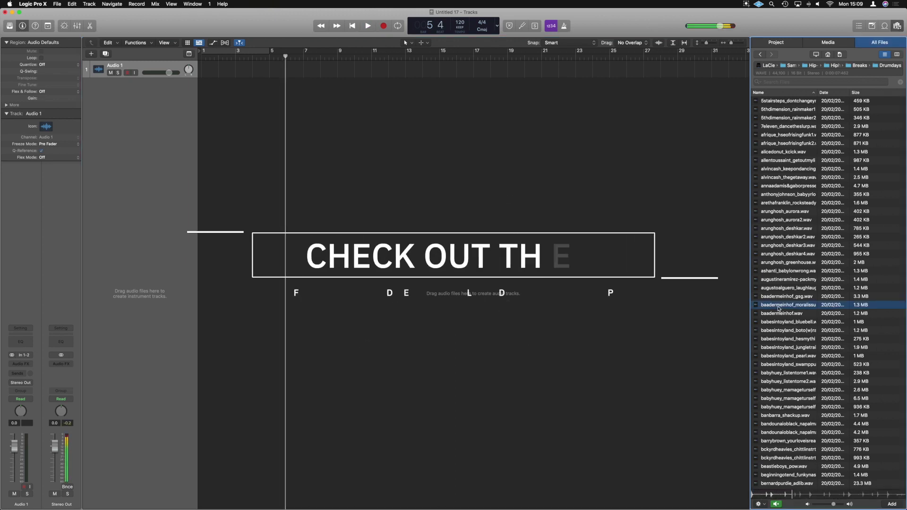
key(space)
key(space)
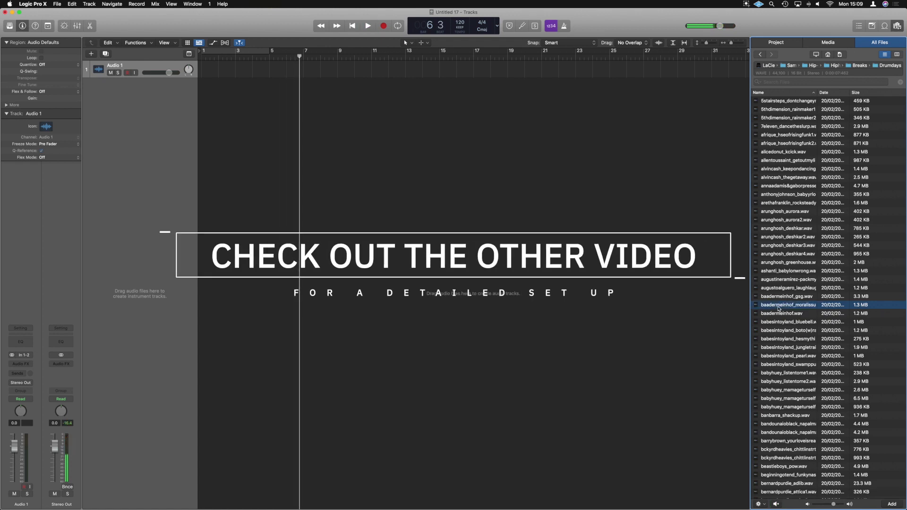
drag(783, 308, 125, 114)
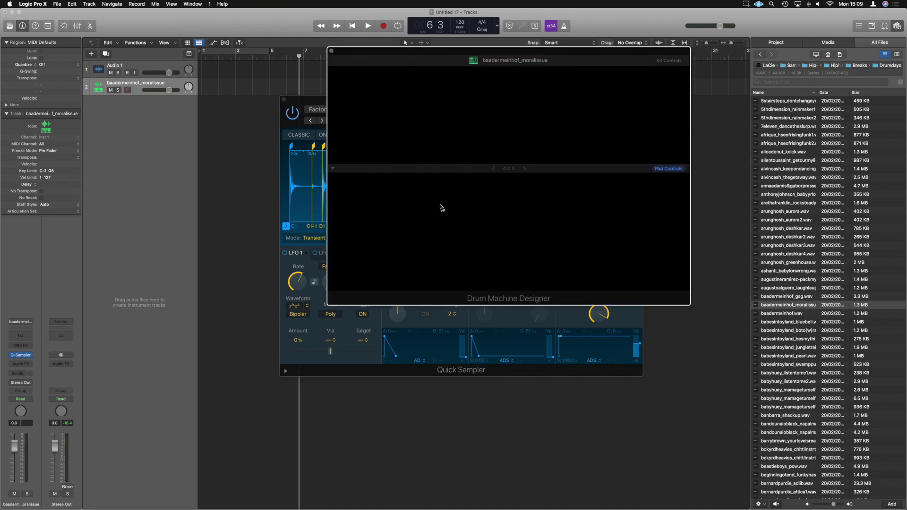
Audition the first, fifth, ninth and tenth sliced pads in Drum Machine Designer.
drag(439, 54, 405, 126)
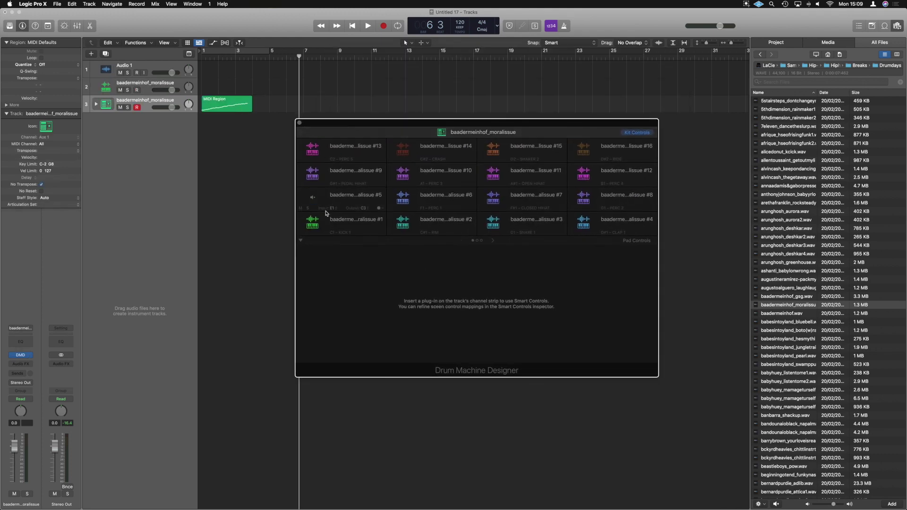
click(311, 221)
click(313, 199)
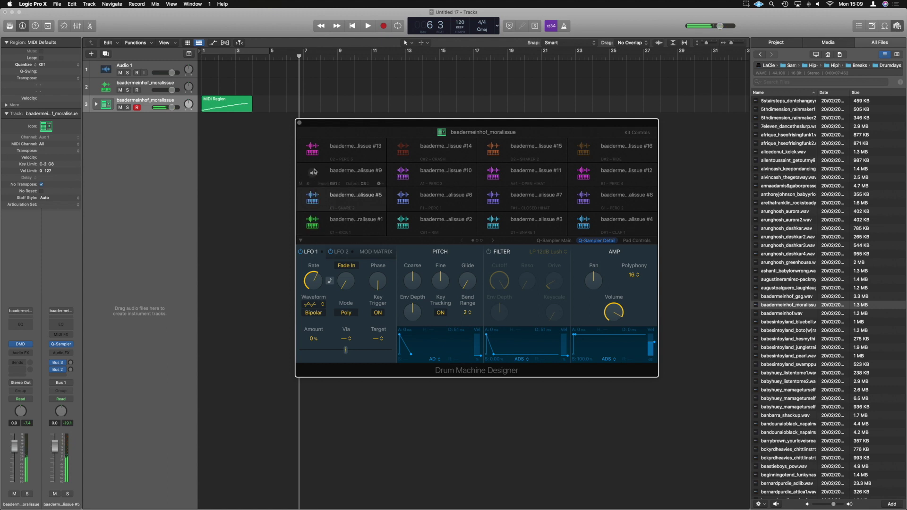
click(312, 173)
click(403, 174)
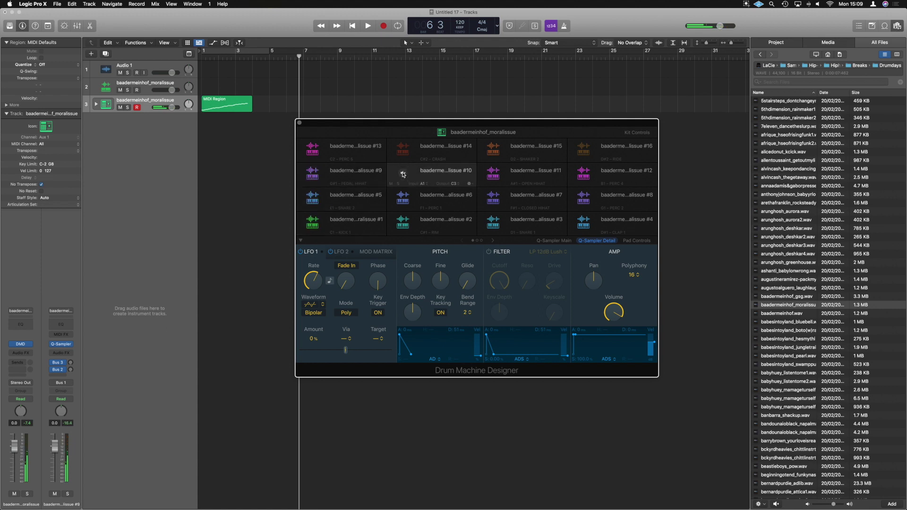
Delete the drum track's MIDI region, cycle bars 1–5 and set the tempo to 96 BPM.
click(248, 107)
key(Delete)
click(224, 52)
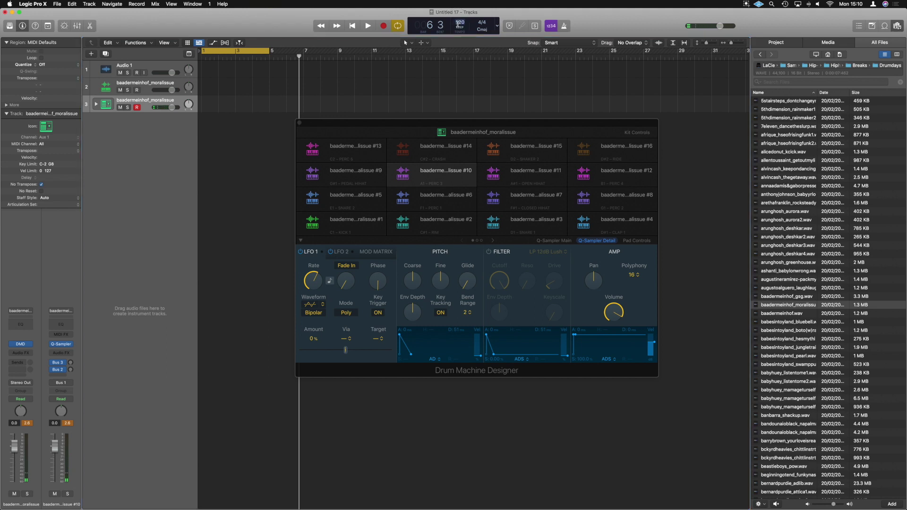
text(96)
drag(500, 125, 488, 123)
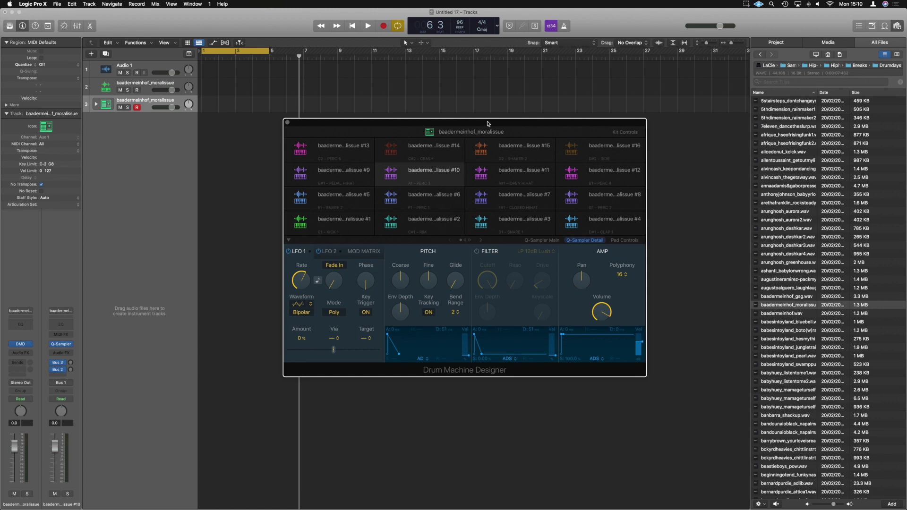
Show the drum track in the Step Sequencer and enlarge the editor to reveal every pad row.
key(p)
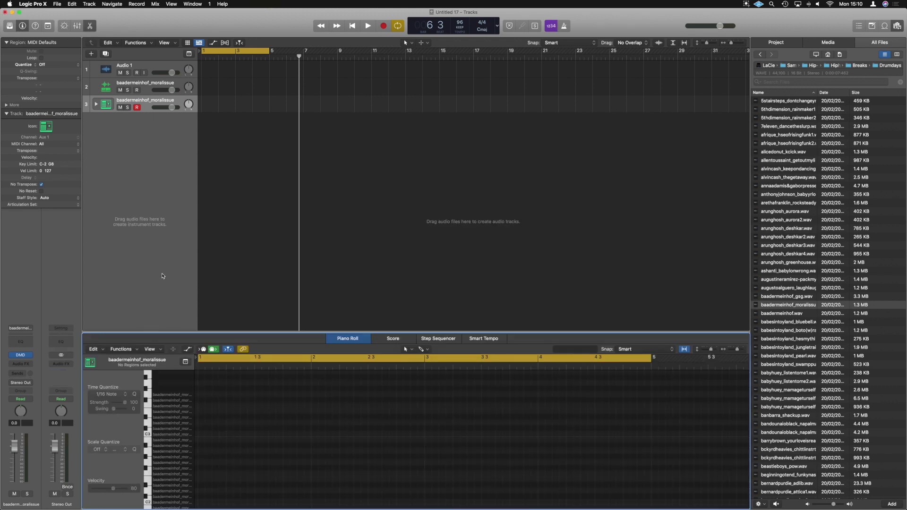
scroll(162, 276, right, 5)
scroll(213, 490, down, 5)
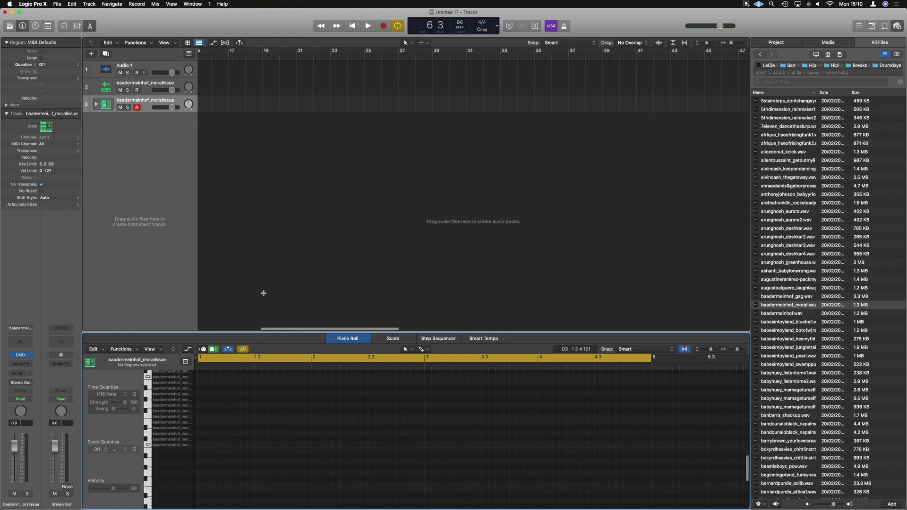
scroll(257, 401, up, 5)
scroll(298, 227, left, 10)
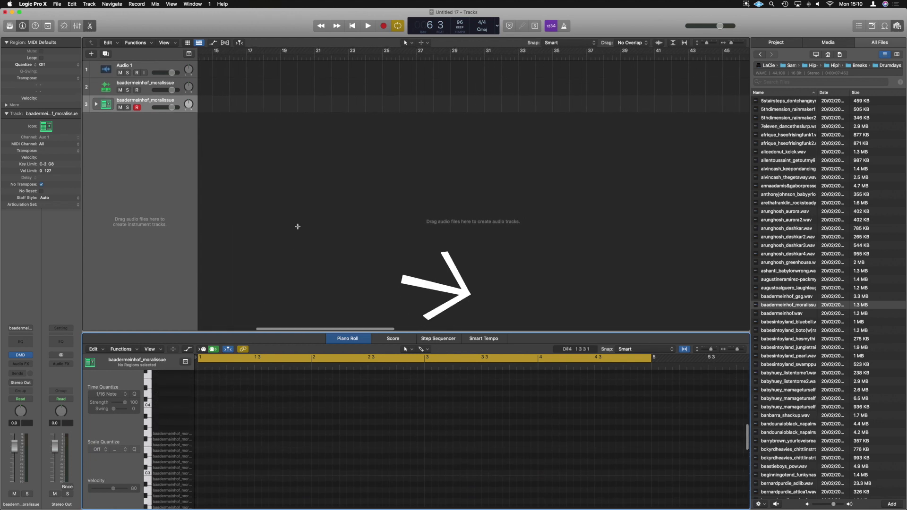
click(439, 339)
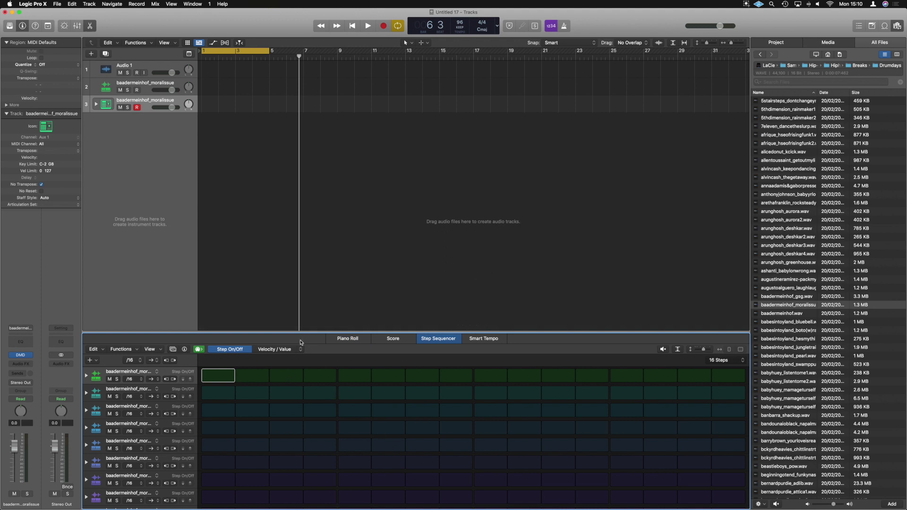
drag(304, 333, 308, 194)
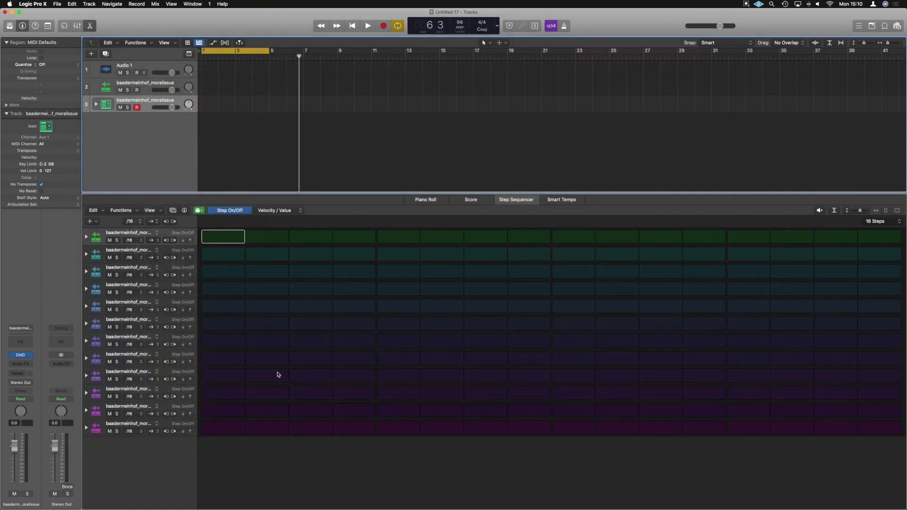
Place top-row hits at steps 1 and 11 and row-4 hits at steps 5 and 13, then play.
click(228, 241)
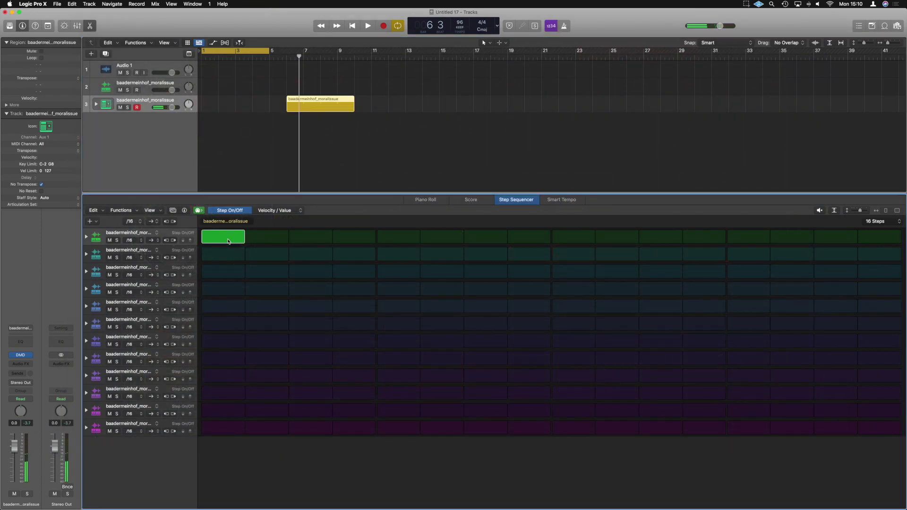
click(228, 242)
click(228, 241)
click(228, 242)
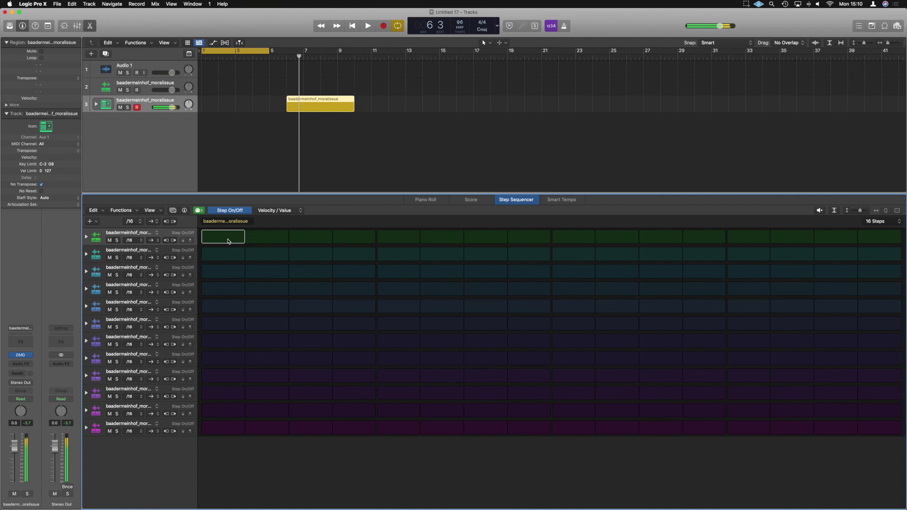
click(229, 242)
click(228, 241)
click(228, 238)
click(666, 238)
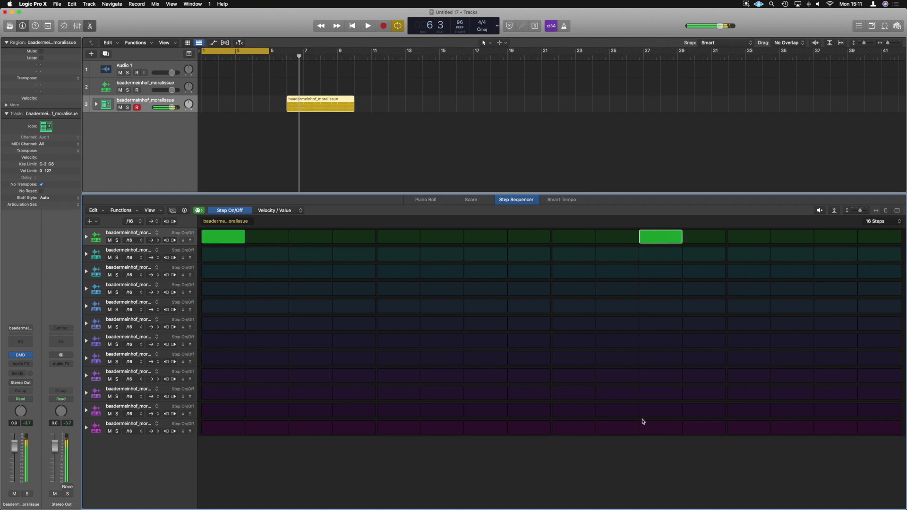
click(398, 288)
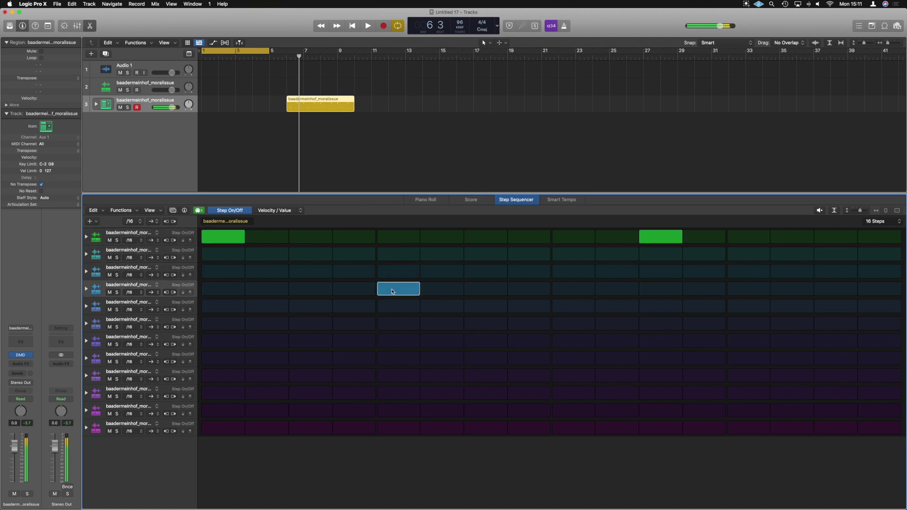
click(749, 289)
key(space)
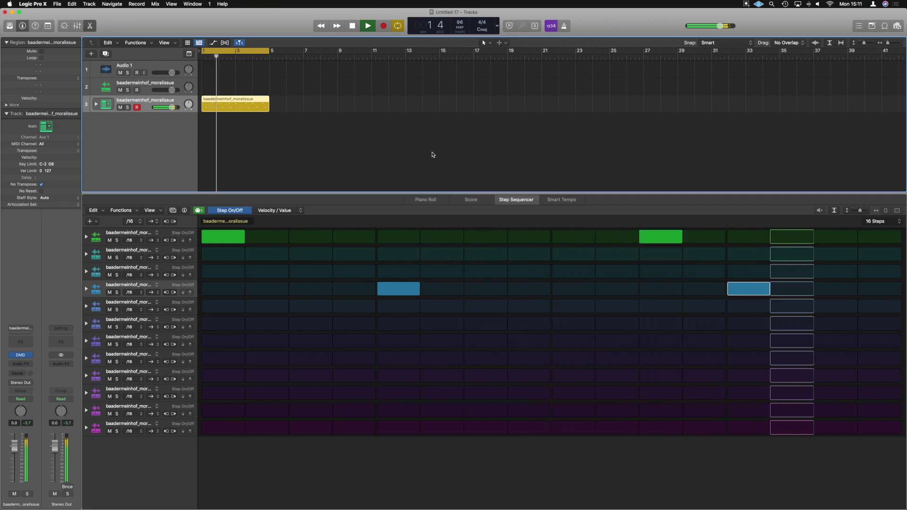
Add a top-row hit at step 7 and second-row hits at steps 3, 5, 9 and 15.
click(486, 236)
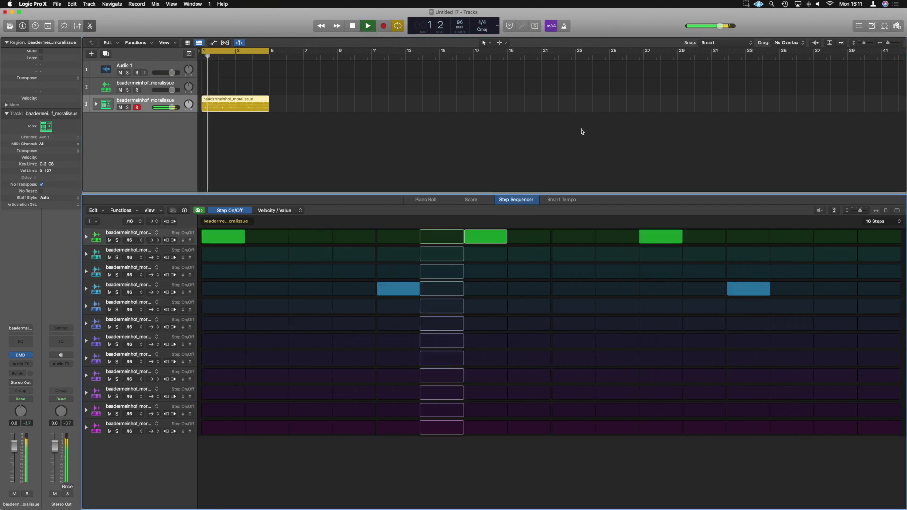
key(space)
click(266, 253)
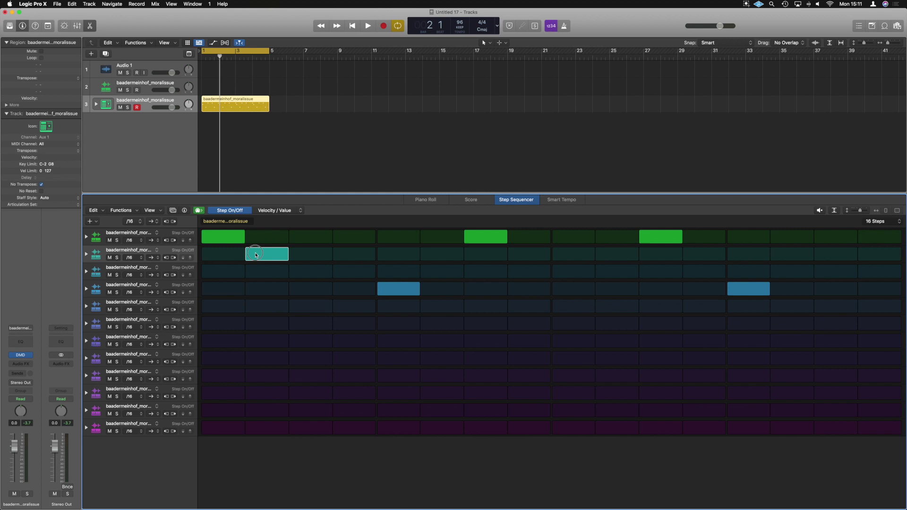
click(266, 254)
click(310, 254)
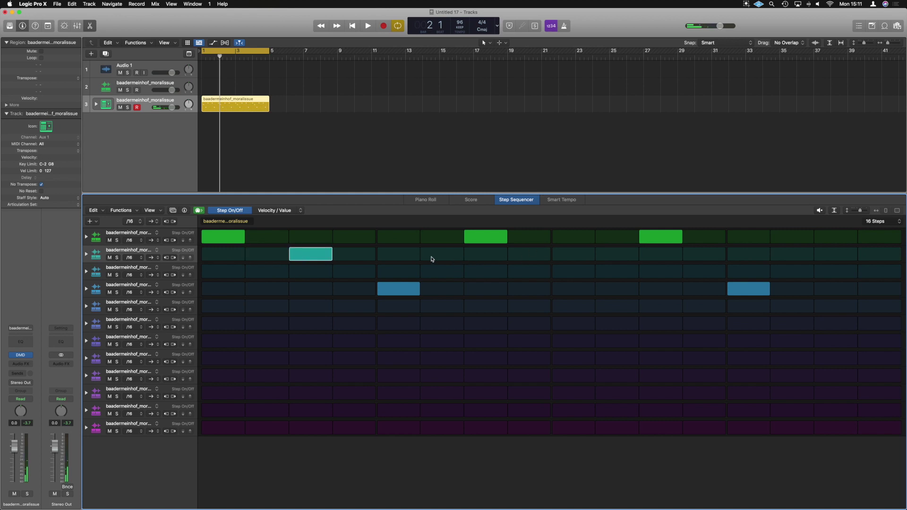
click(386, 257)
click(565, 255)
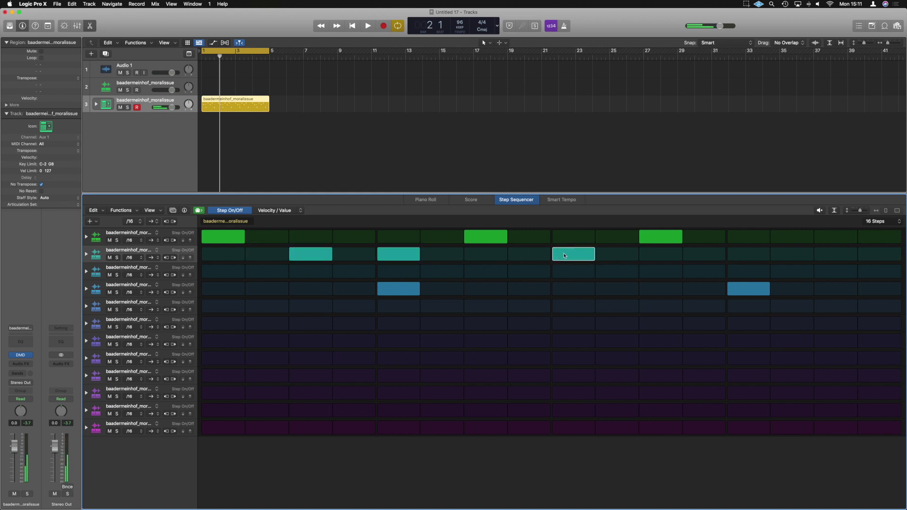
click(822, 259)
key(space)
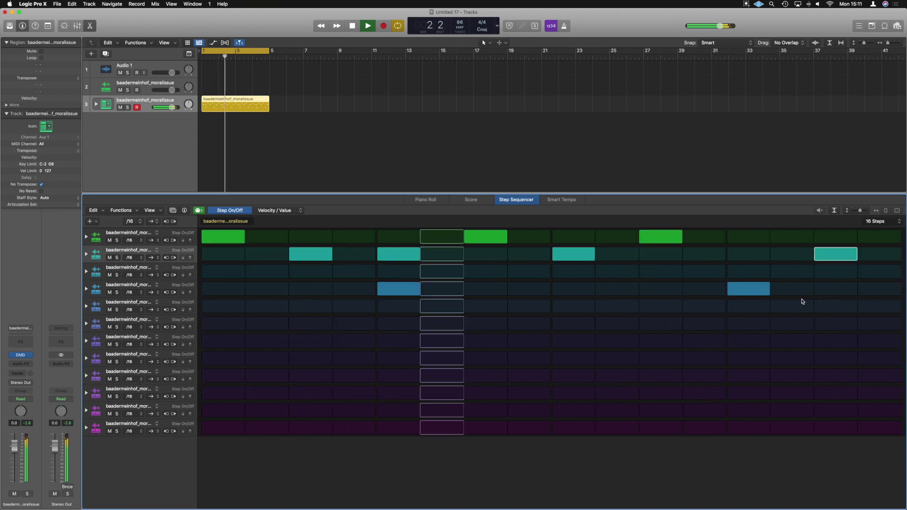
Change the pattern length from 16 to 64 steps and audition the repeated hits.
key(space)
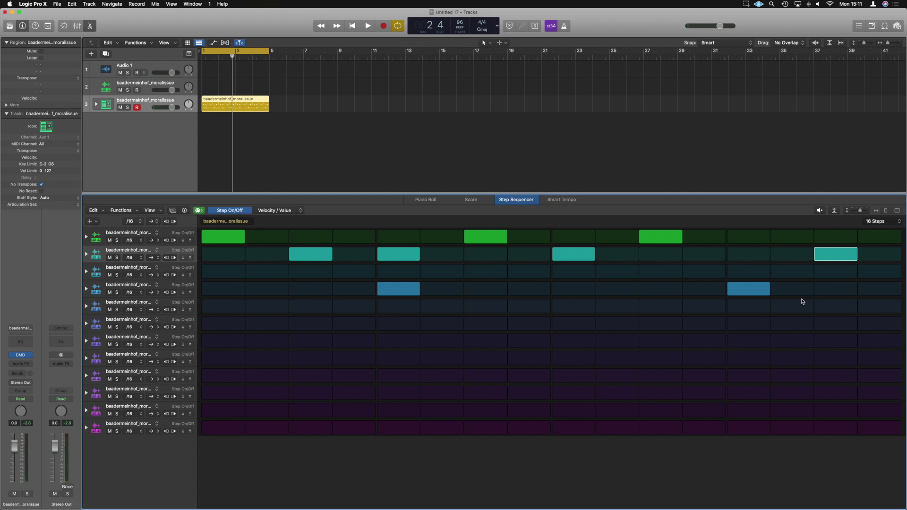
click(896, 221)
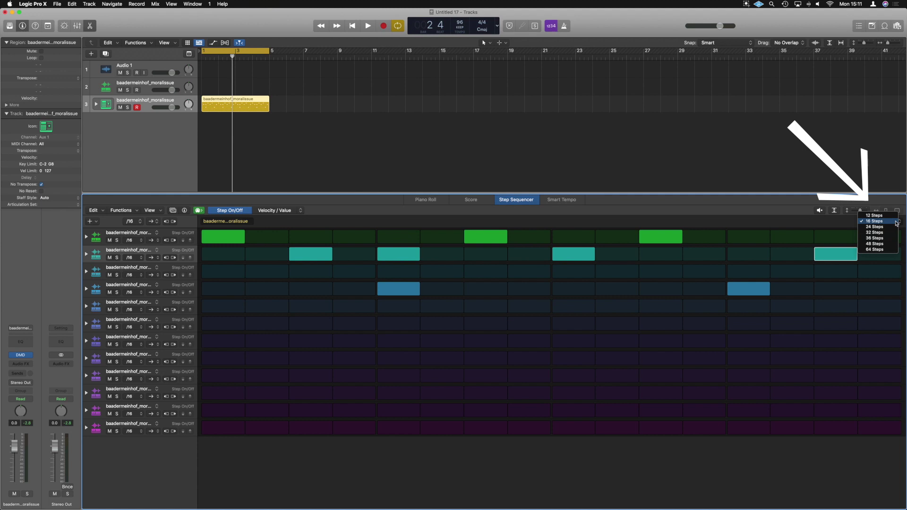
click(886, 249)
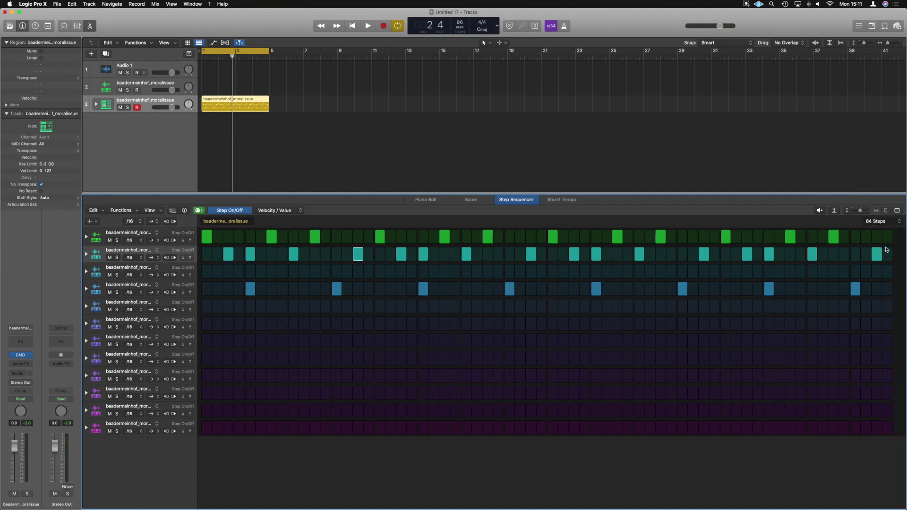
key(space)
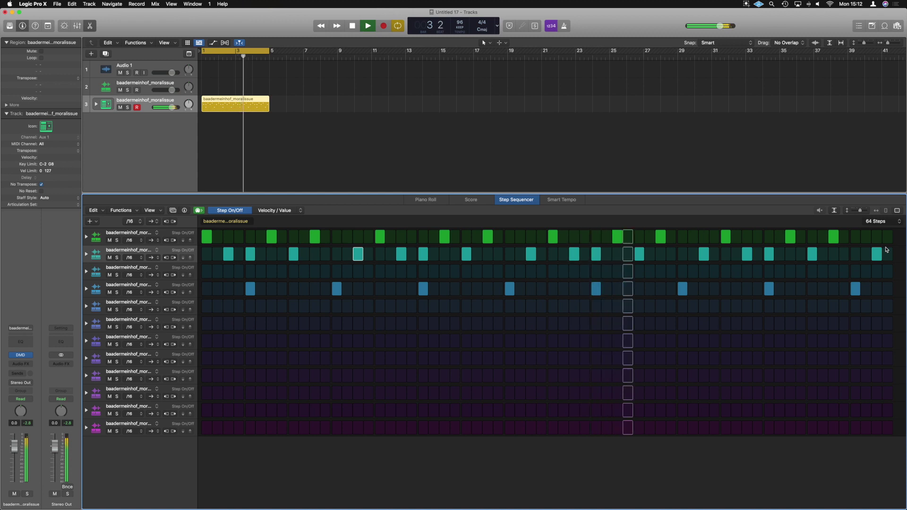
key(space)
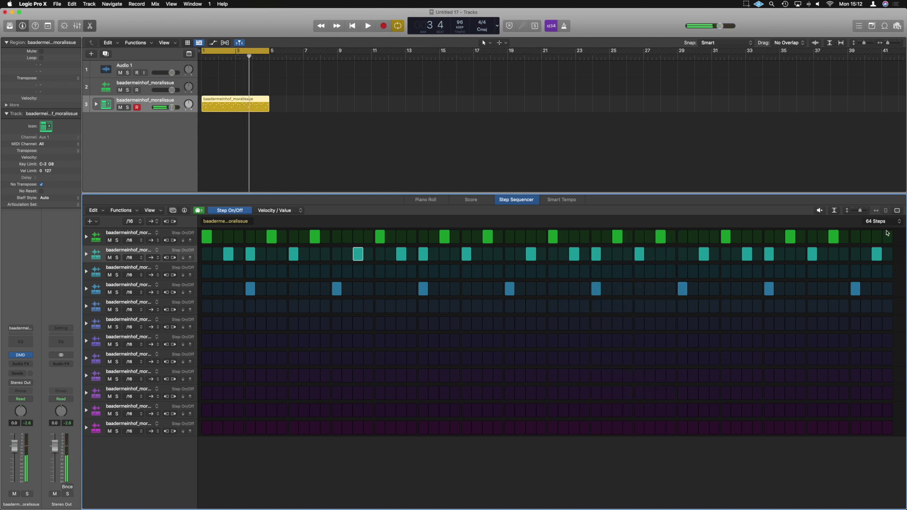
drag(885, 224, 879, 193)
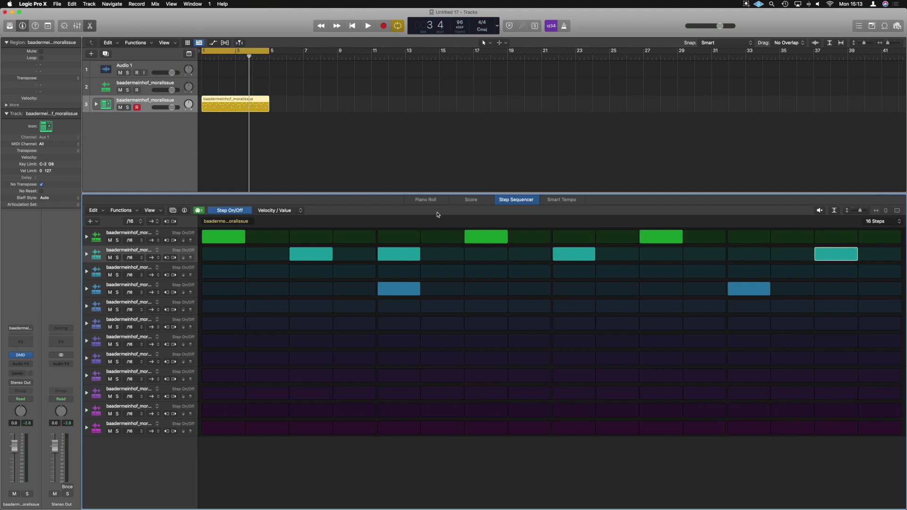
click(879, 221)
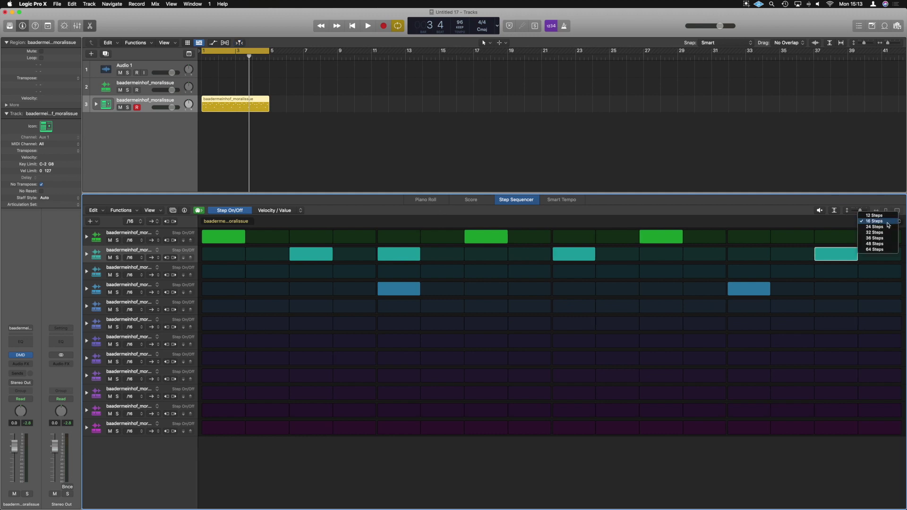
click(881, 249)
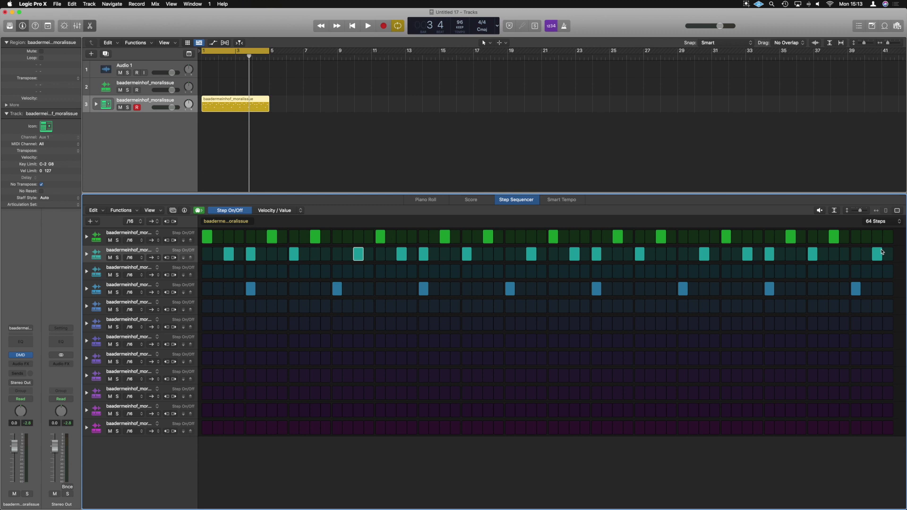
Zoom the grid to wider steps, view the second page, and play the pattern.
click(887, 211)
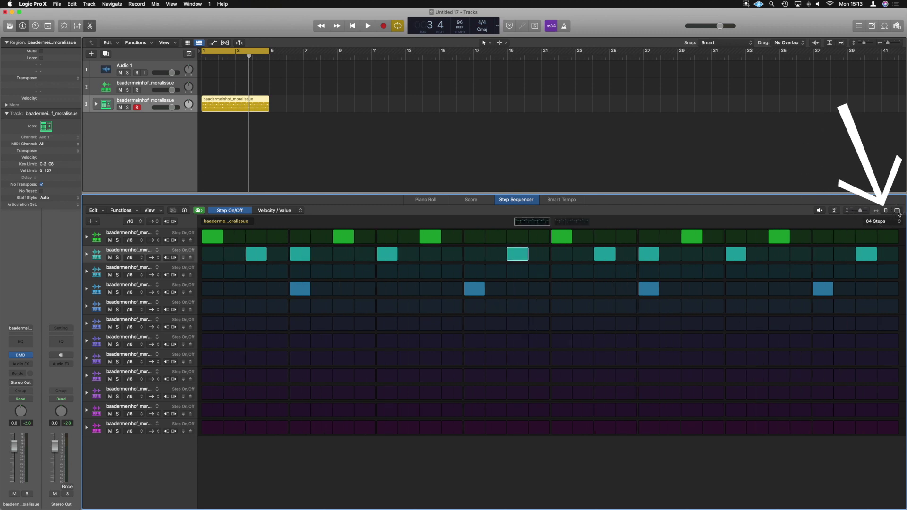
click(570, 222)
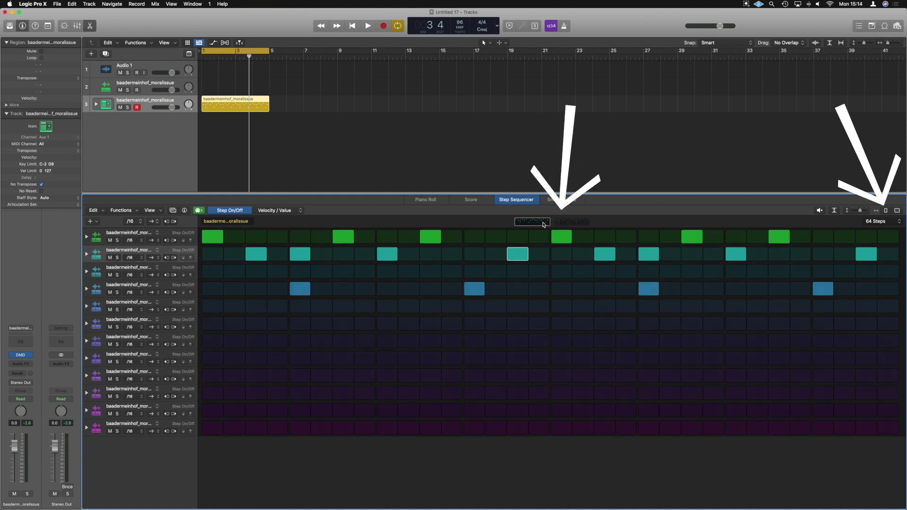
key(space)
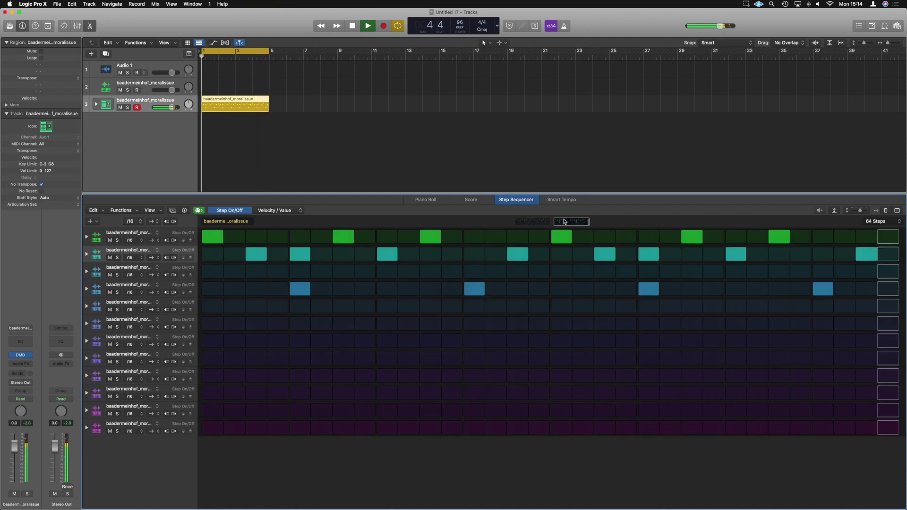
key(space)
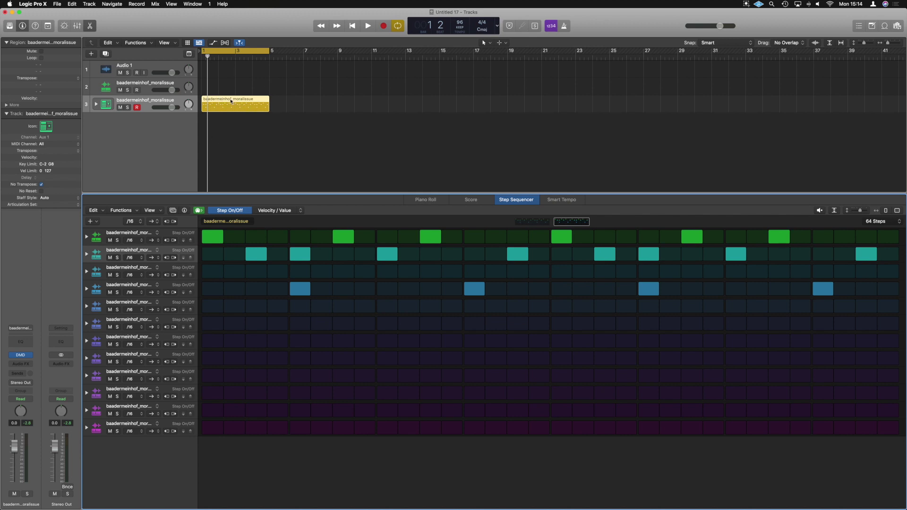
drag(225, 101, 293, 101)
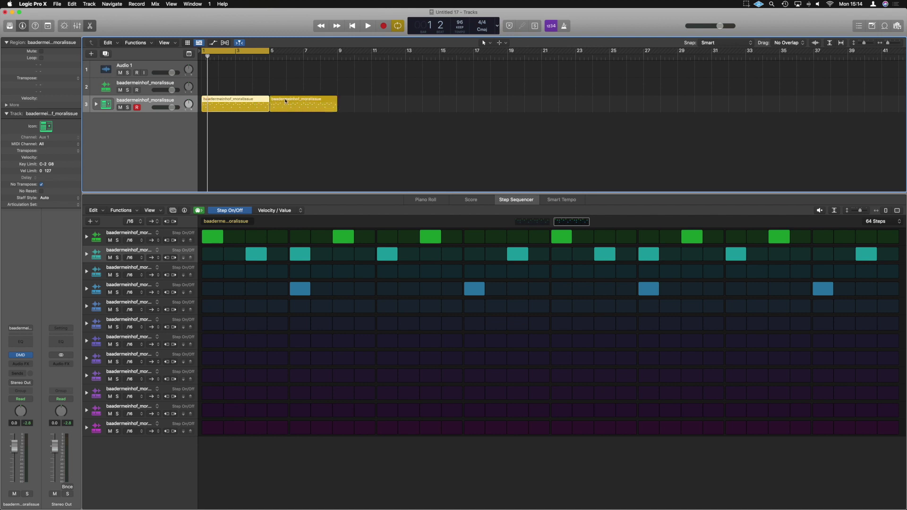
click(351, 103)
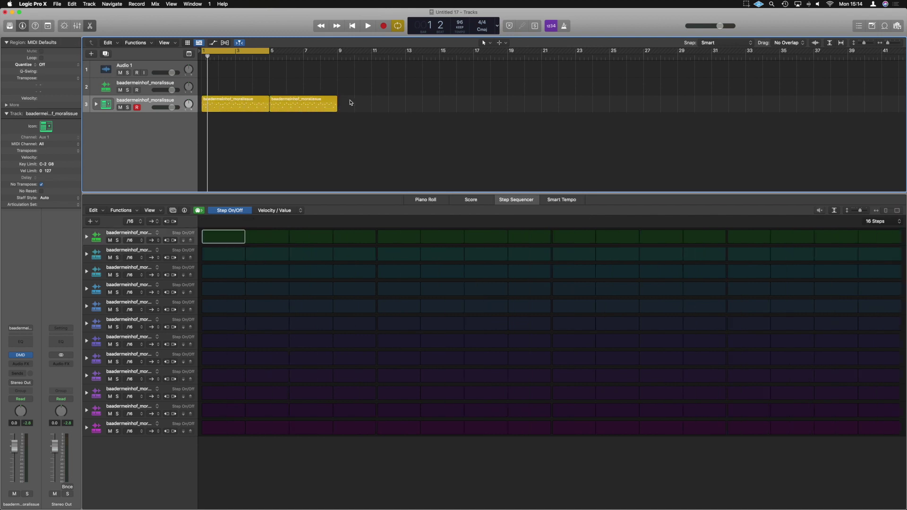
click(320, 103)
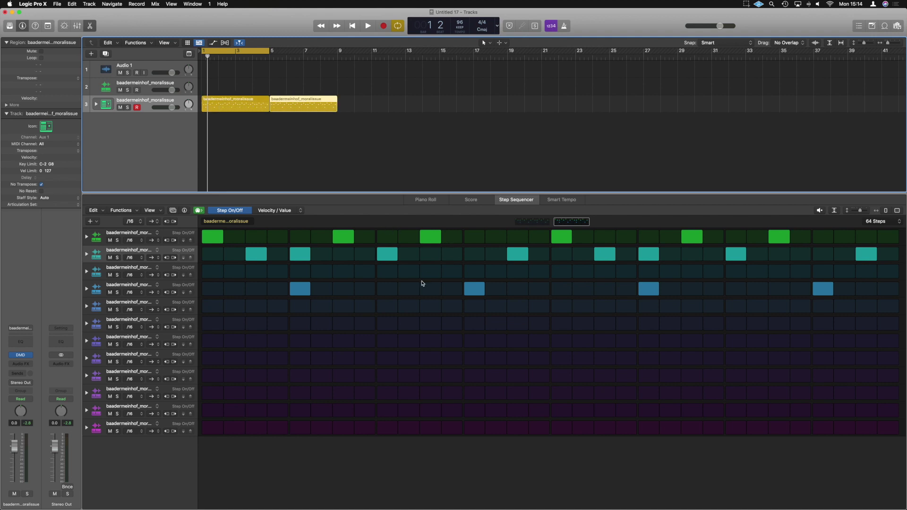
click(446, 257)
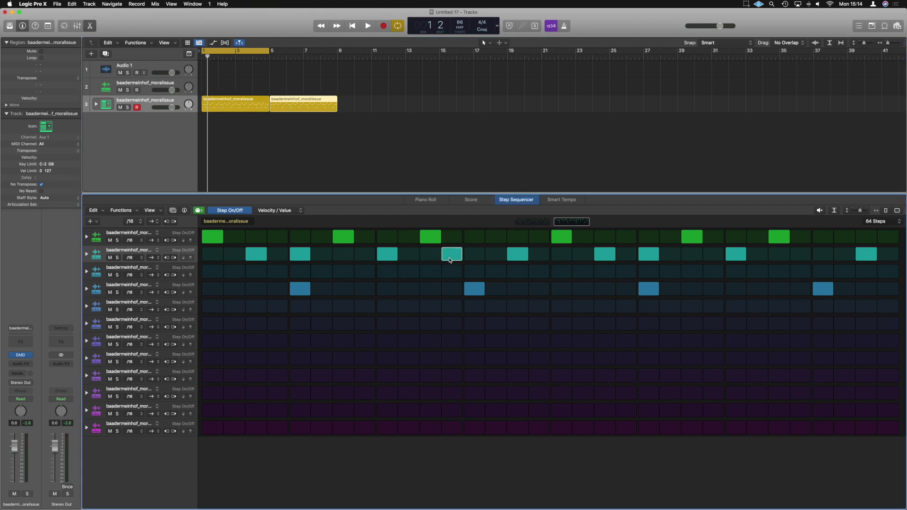
click(474, 254)
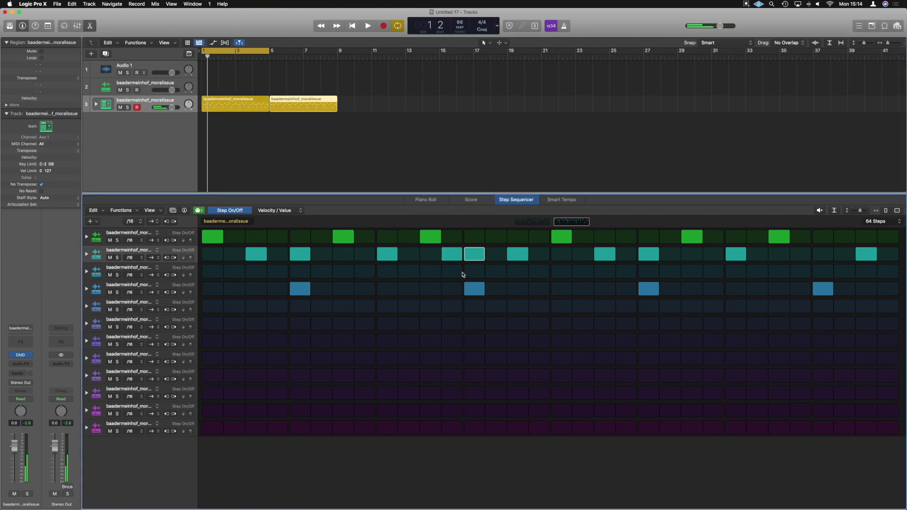
click(235, 101)
click(303, 102)
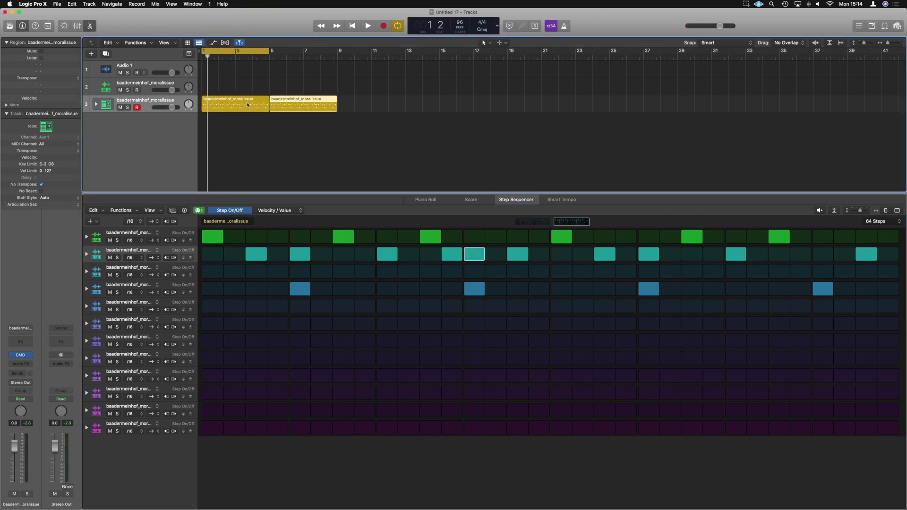
click(244, 104)
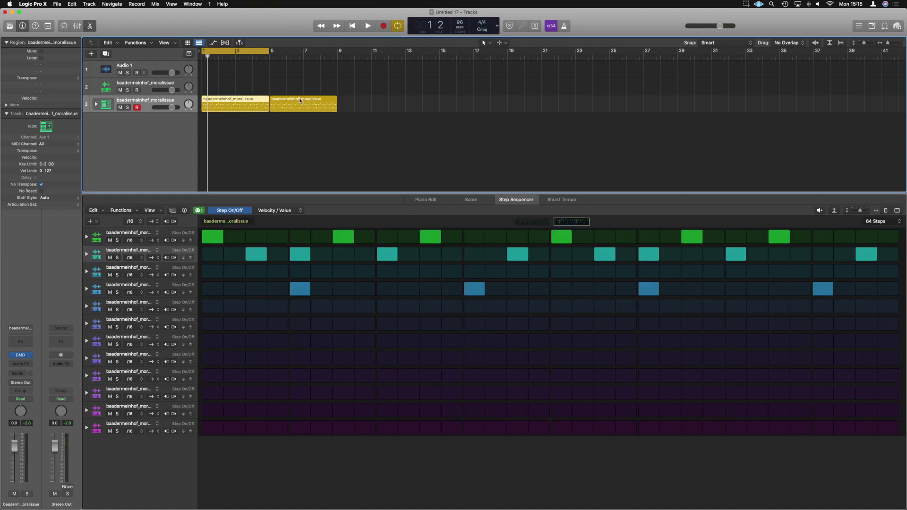
click(301, 101)
click(254, 100)
click(333, 105)
key(Delete)
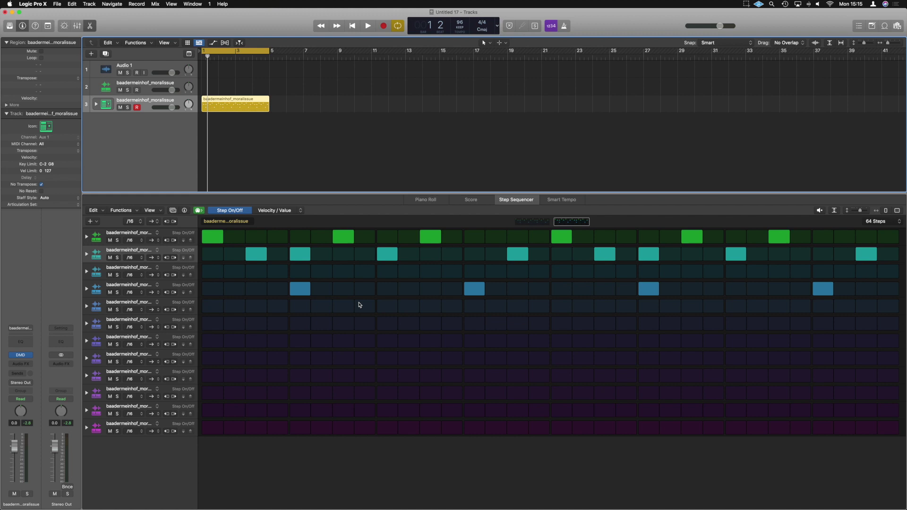
Vary the second-row velocities between about 61 and 127 in Velocity/Value mode and audition them.
click(237, 214)
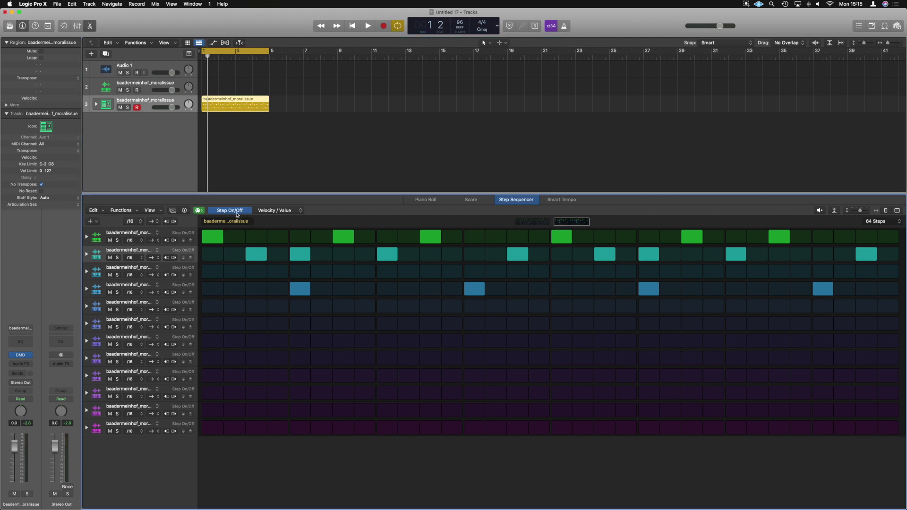
click(272, 211)
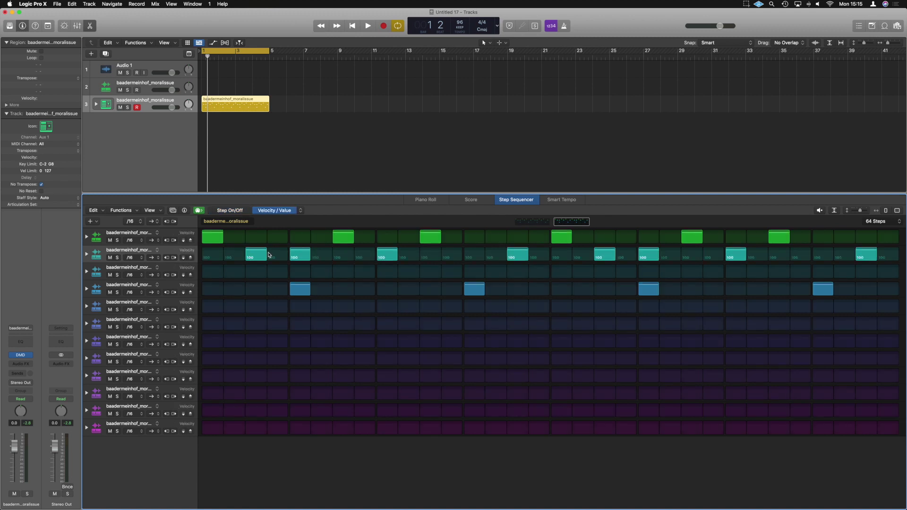
drag(248, 254, 253, 234)
drag(295, 257, 296, 270)
drag(381, 257, 381, 251)
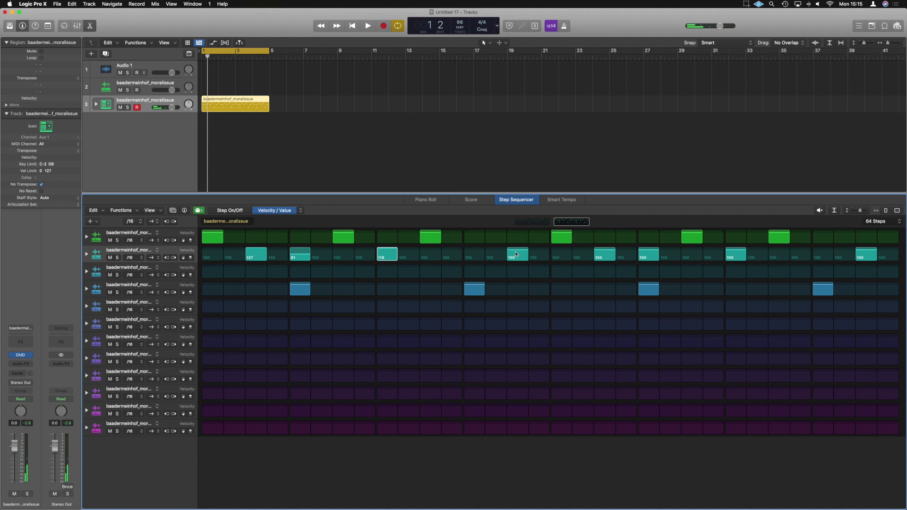
drag(515, 258, 517, 268)
drag(649, 253, 649, 236)
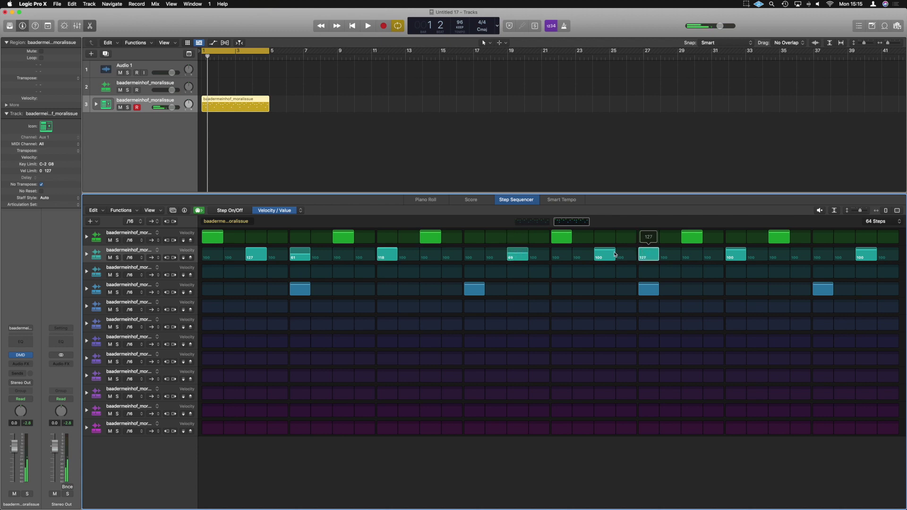
drag(605, 255, 606, 265)
drag(735, 257, 735, 237)
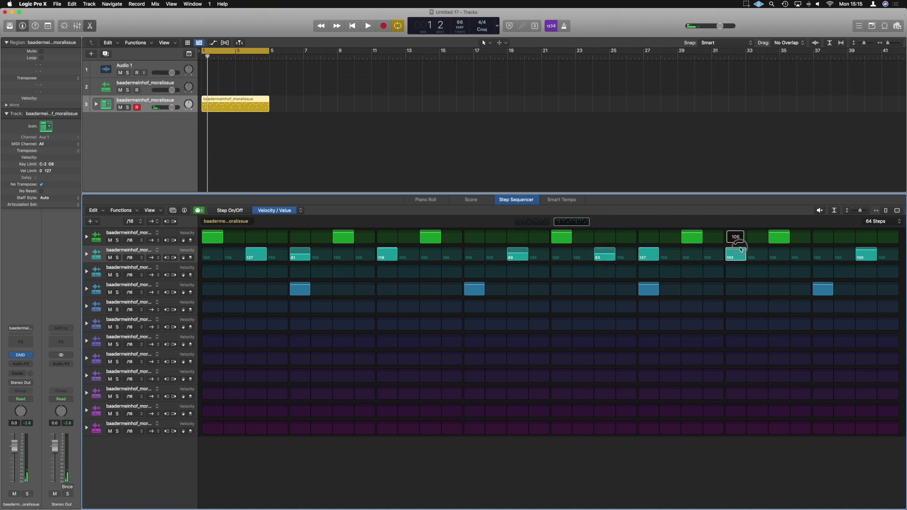
drag(872, 253, 873, 263)
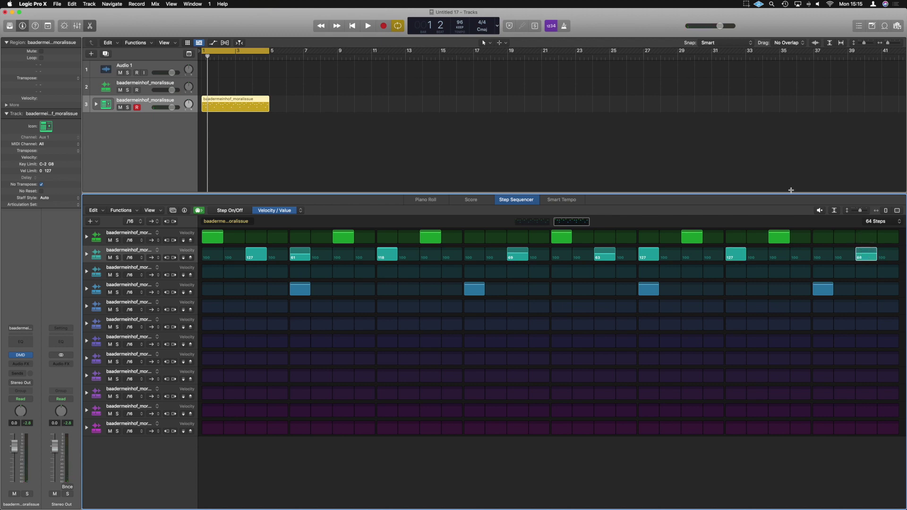
key(space)
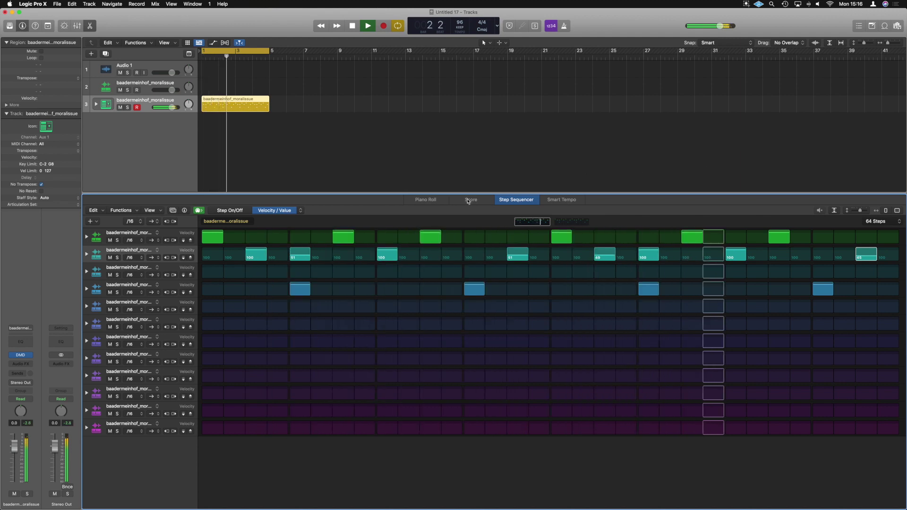
key(space)
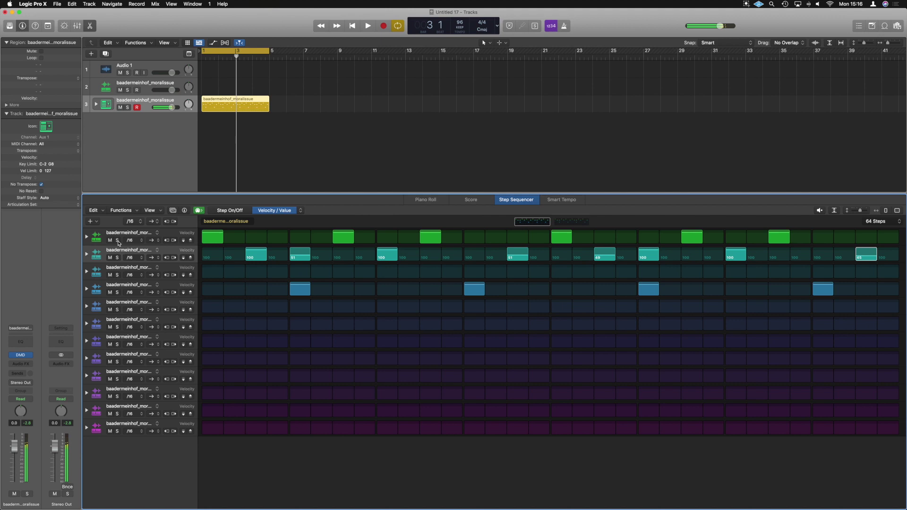
Raise the top row's first hit and a mid-pattern hit to velocity 127.
drag(212, 236, 213, 220)
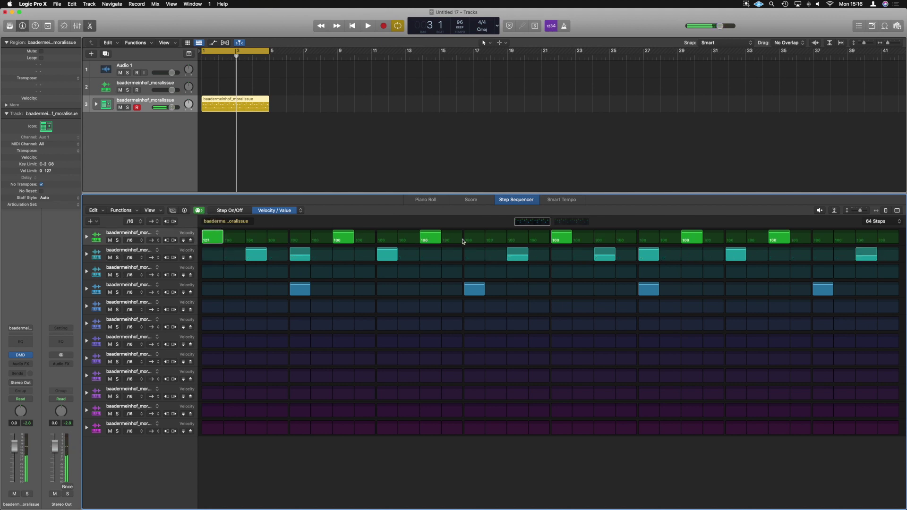
drag(567, 239, 562, 227)
key(space)
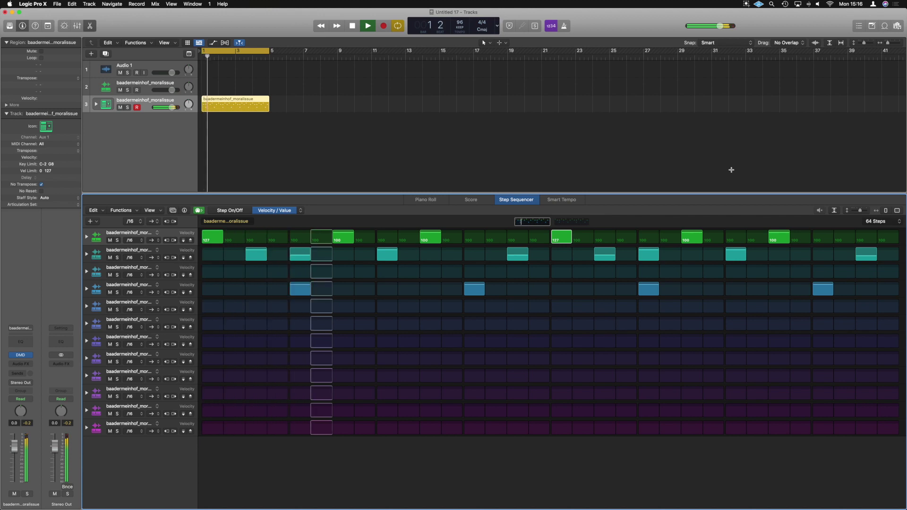
Add a soft top-row hit at velocity 40 and audition it.
key(space)
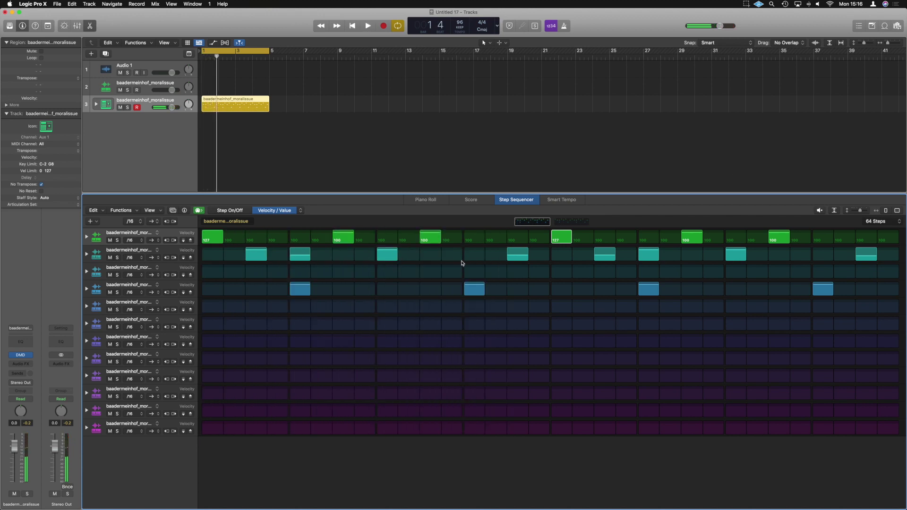
mouse_move(603, 246)
mouse_down()
mouse_move(603, 237)
mouse_move(605, 247)
mouse_up()
click(604, 236)
click(261, 210)
key(space)
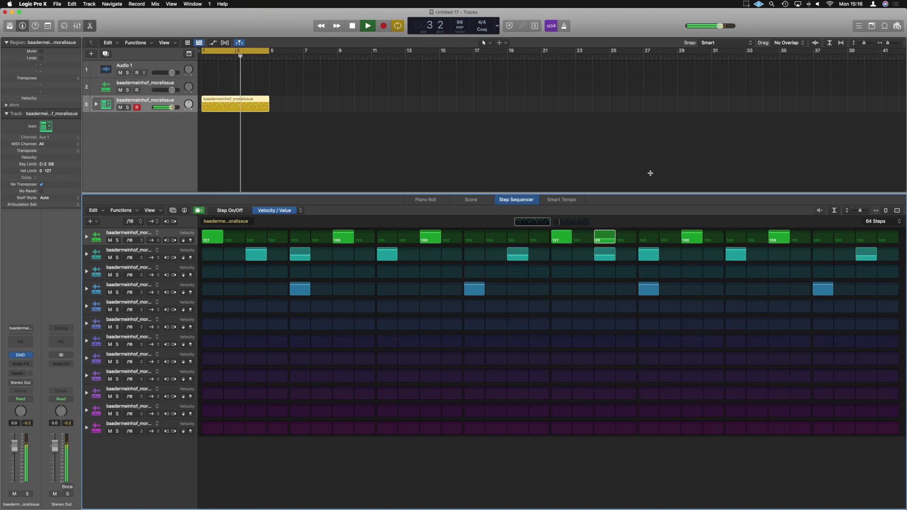
Step the page zoom from 16 to 32 to all 64 steps visible.
key(space)
click(884, 211)
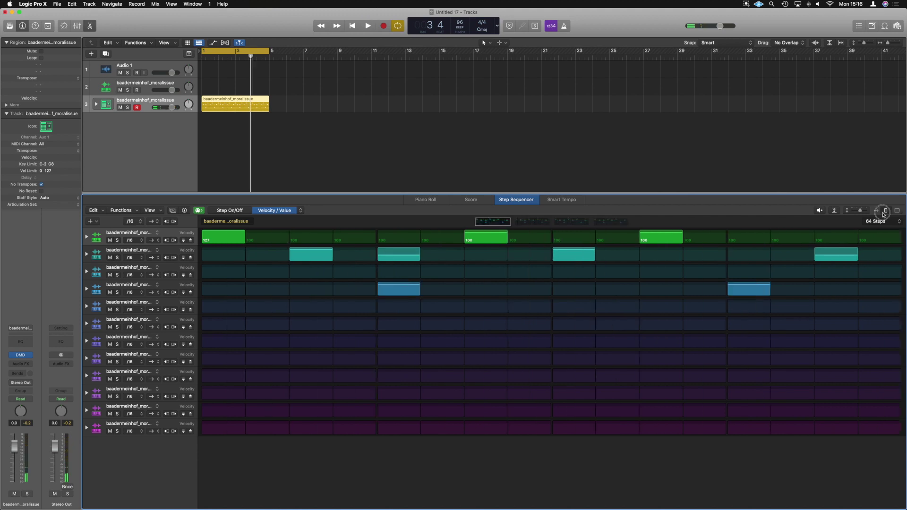
click(883, 214)
click(886, 213)
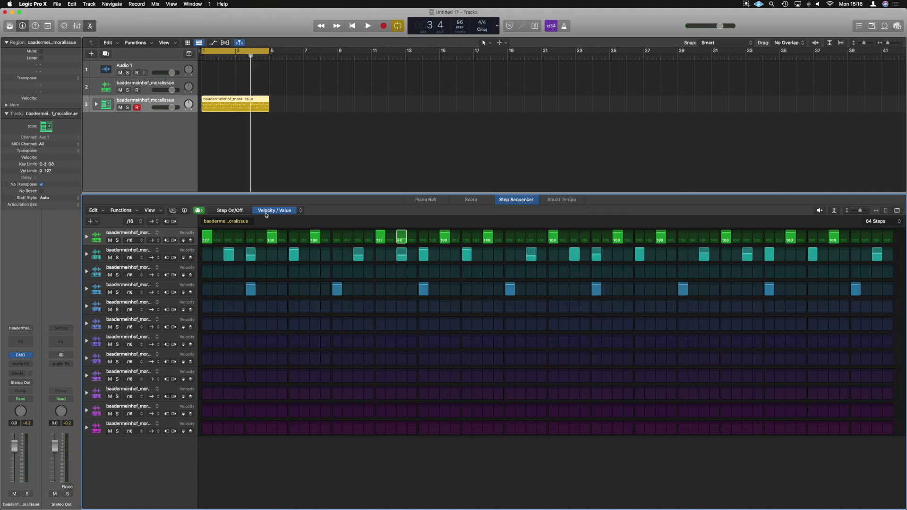
Switch the edit mode to Note and set the top row's first step to pad #2 (G0).
click(295, 211)
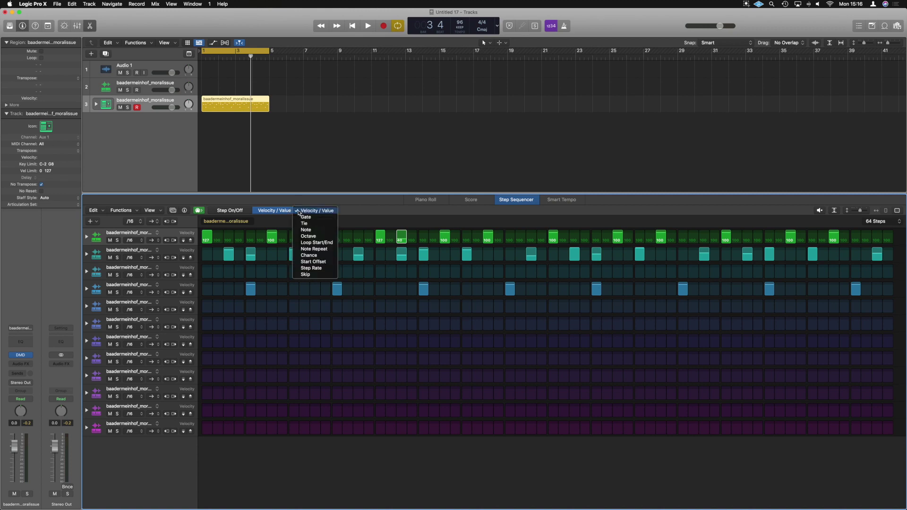
click(306, 217)
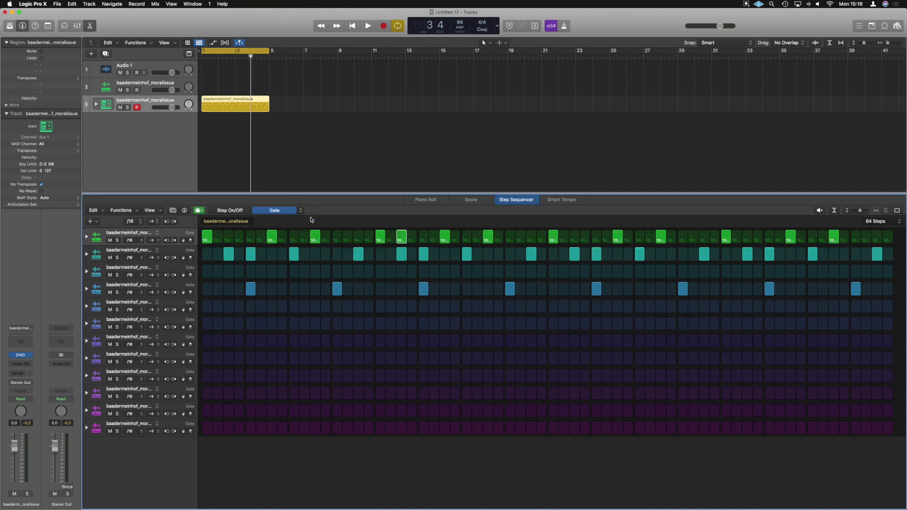
click(301, 211)
click(307, 224)
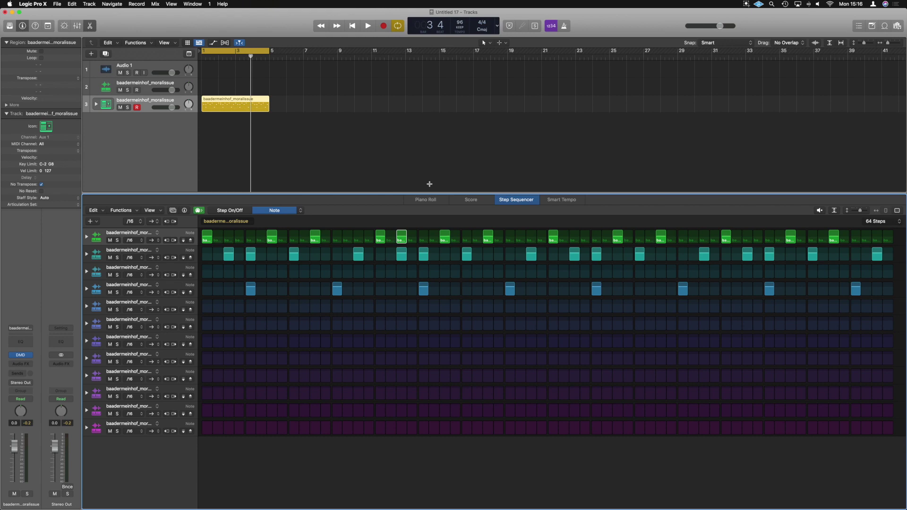
click(211, 244)
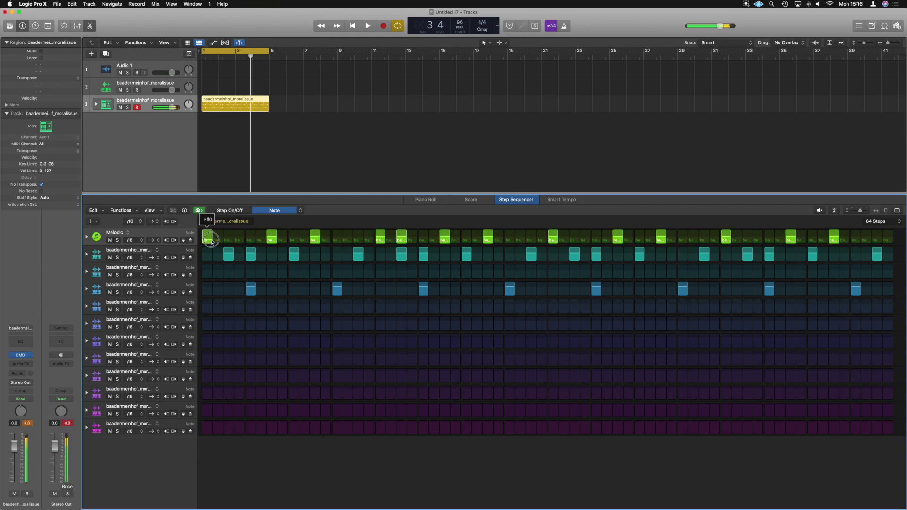
drag(211, 243, 215, 238)
key(space)
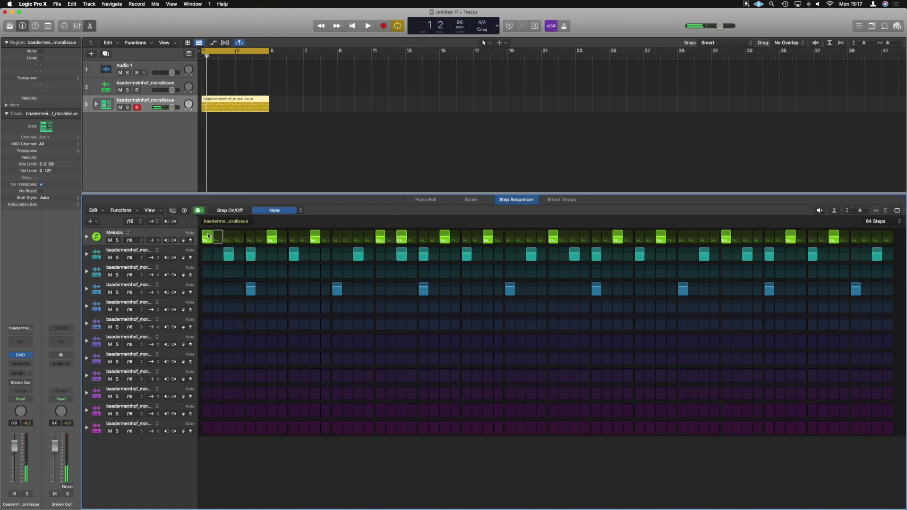
Switch the grid to Note Repeat editing and give the last fourth-row hit 3 repeats.
click(283, 210)
click(314, 235)
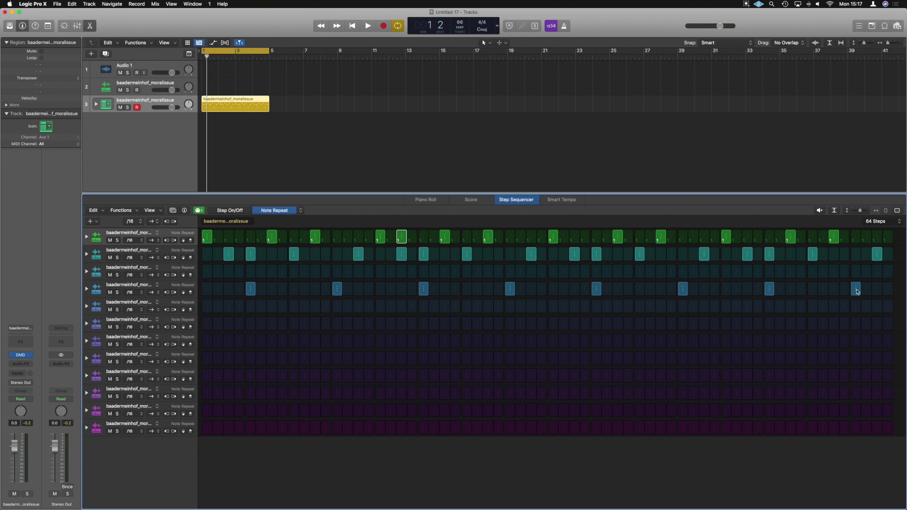
drag(857, 291, 859, 305)
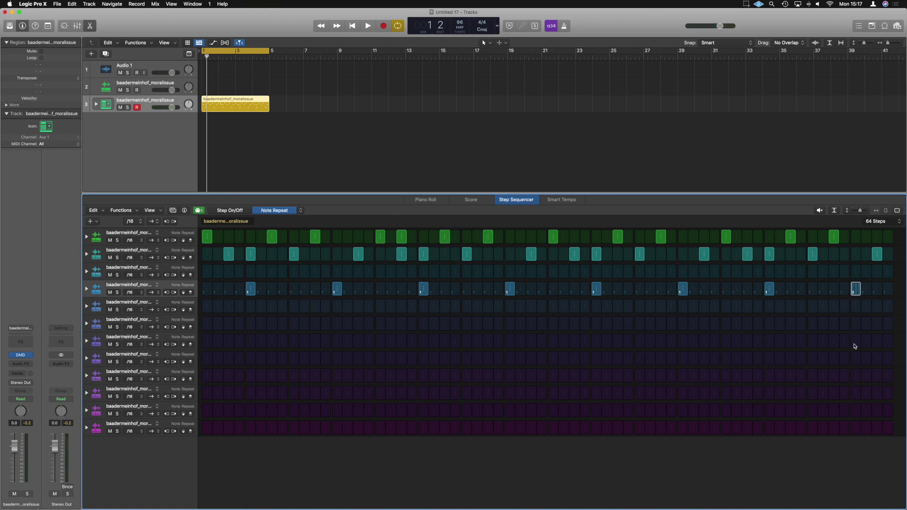
key(space)
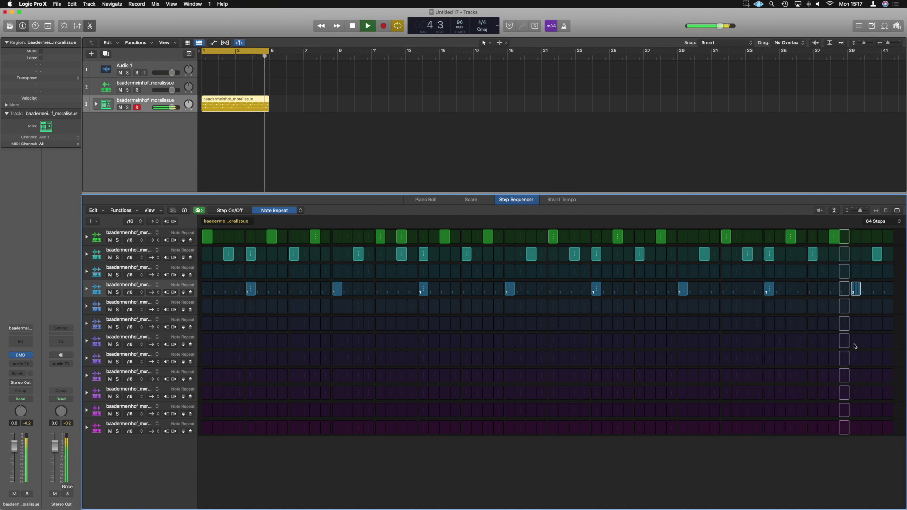
key(space)
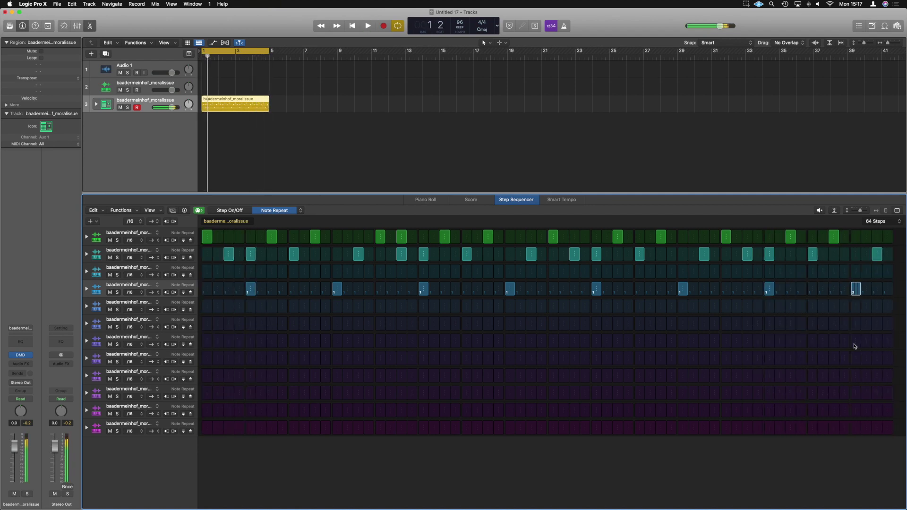
Give a second-row hit 2 note repeats and audition the pattern.
drag(357, 254, 357, 260)
key(space)
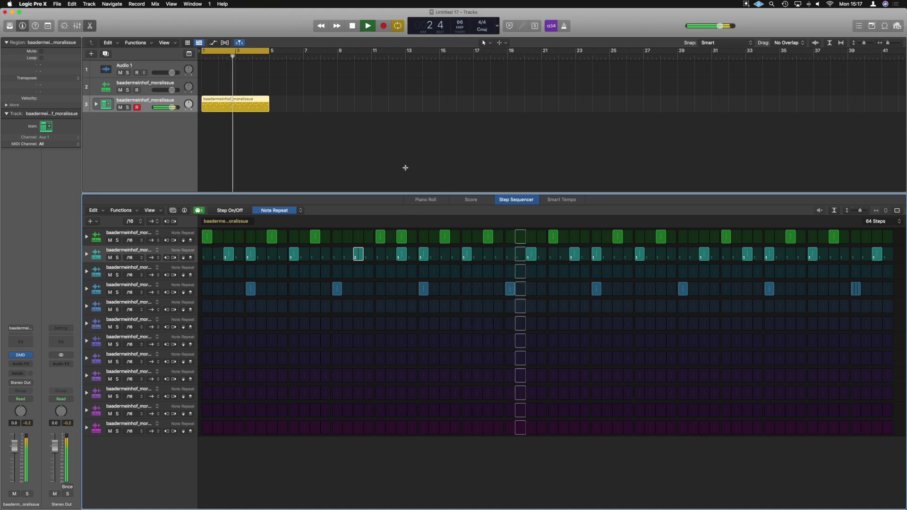
key(space)
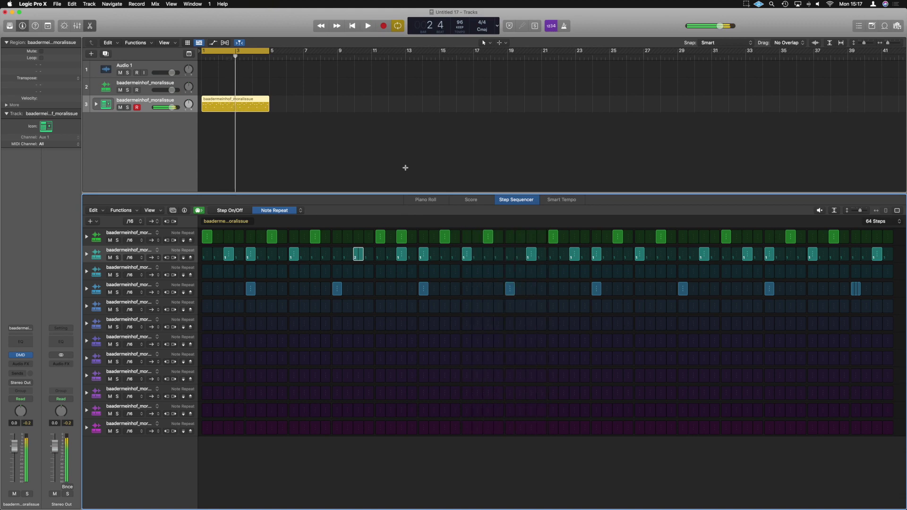
Set the second row's playback mode to Reverse and audition it.
click(153, 261)
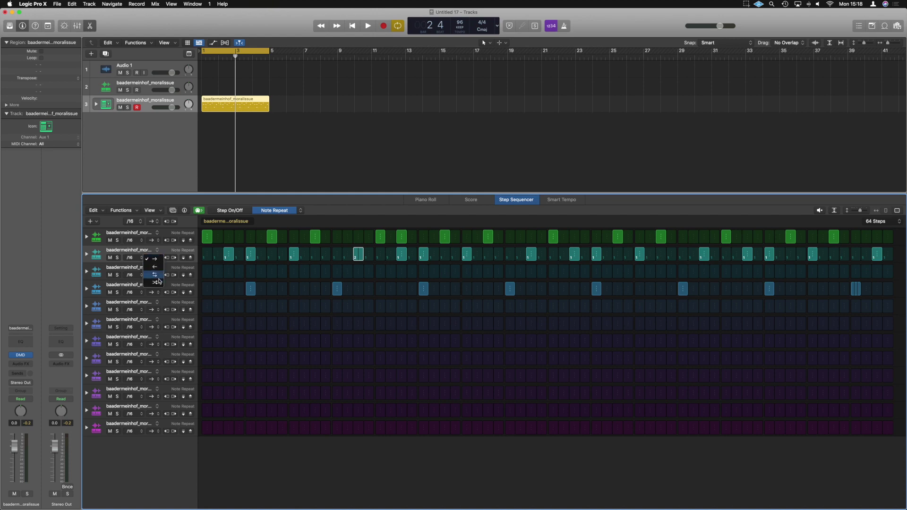
click(154, 266)
key(space)
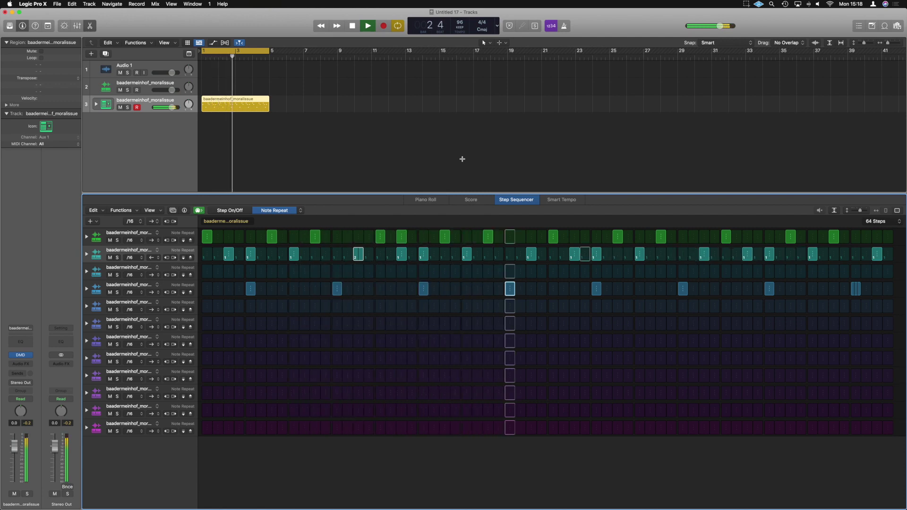
key(space)
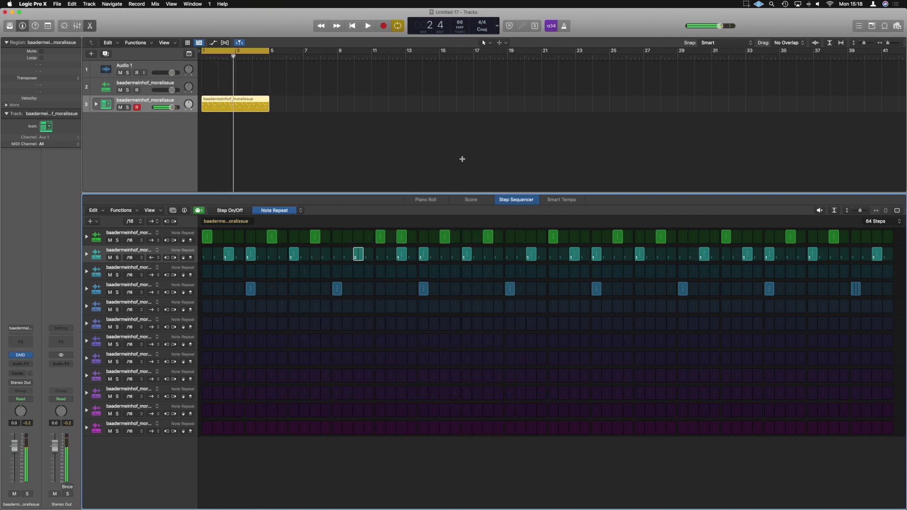
Switch the second row to Random playback order and audition the pattern.
click(155, 258)
click(155, 275)
key(space)
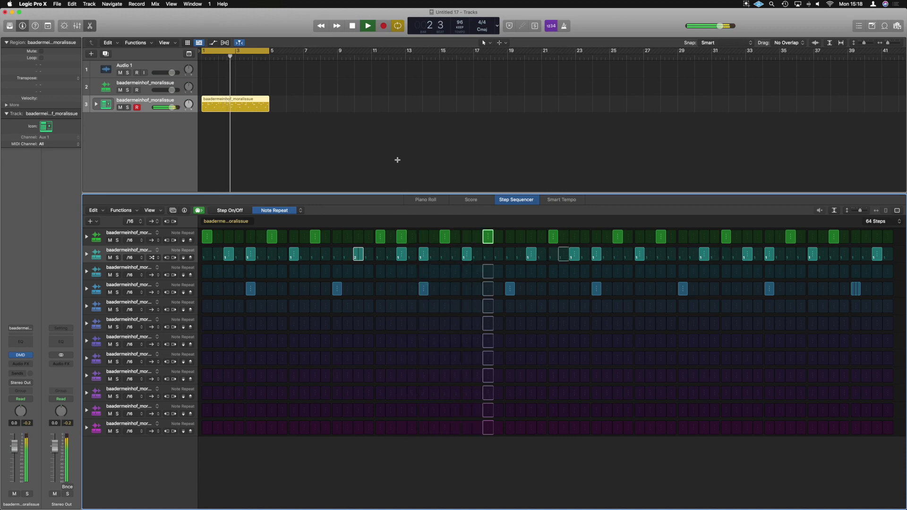
key(space)
click(158, 257)
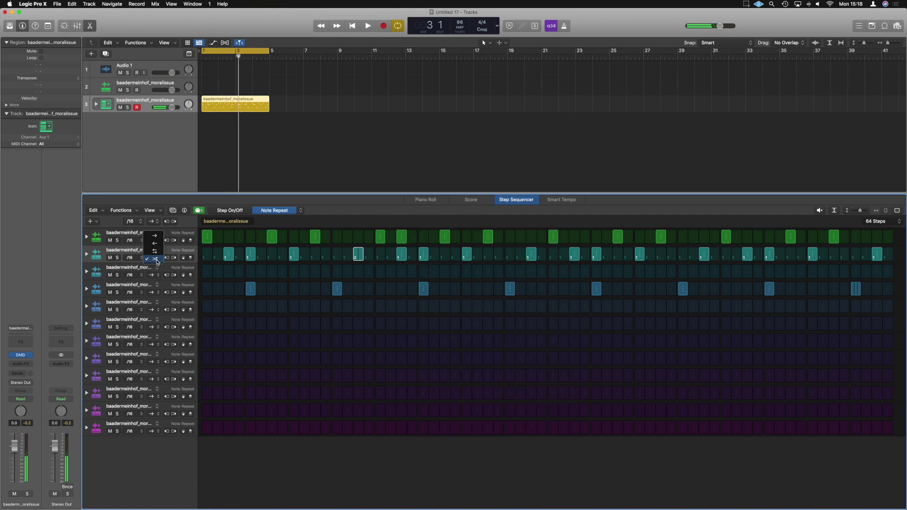
Return row 2 to forward playback, set its rate to /32, and add three consecutive steps.
click(151, 235)
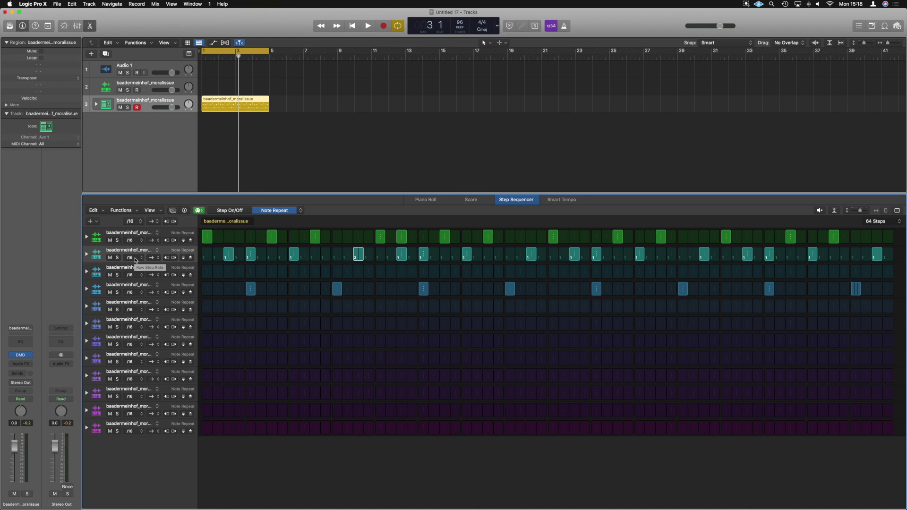
click(130, 258)
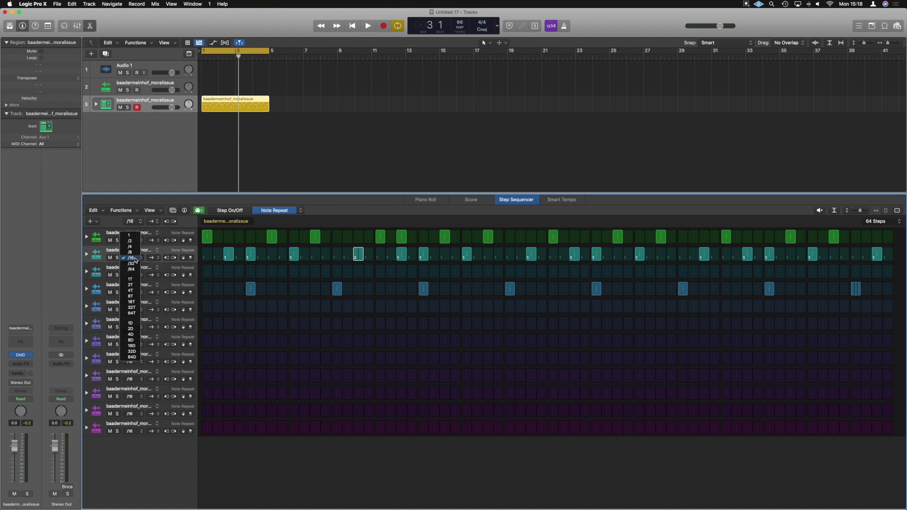
click(131, 264)
key(space)
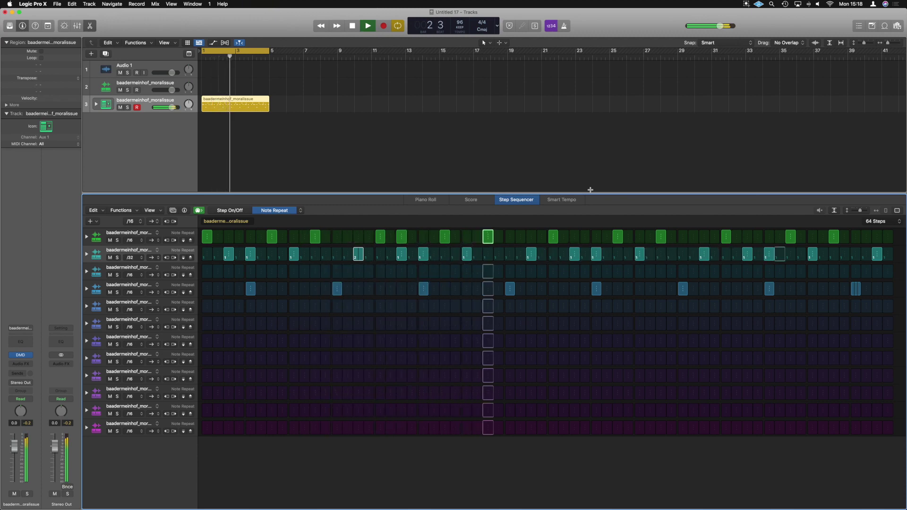
key(space)
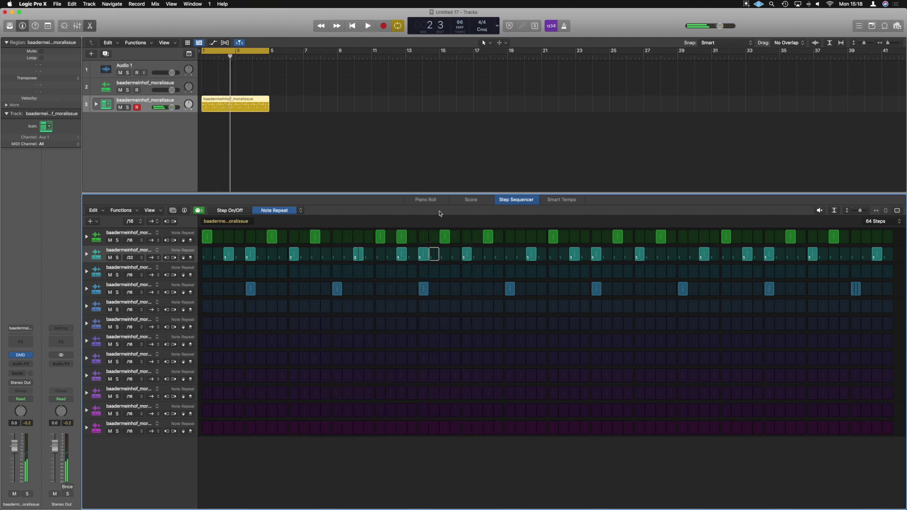
drag(434, 254, 457, 256)
key(space)
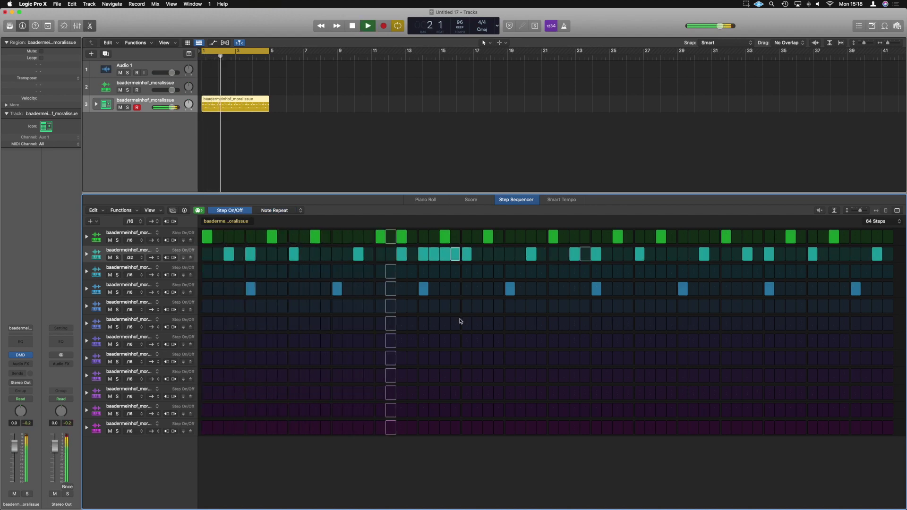
Set row 2 back to /16, then audition it at a 4T step rate.
click(130, 257)
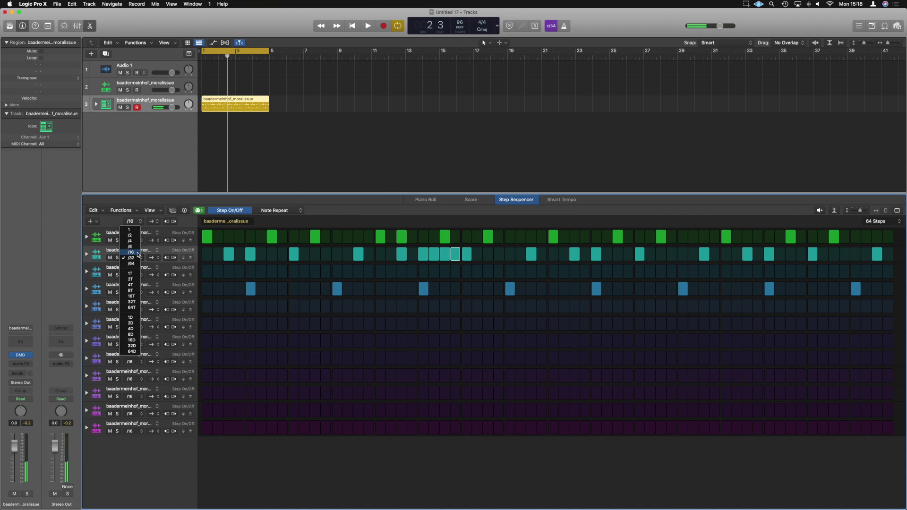
click(132, 249)
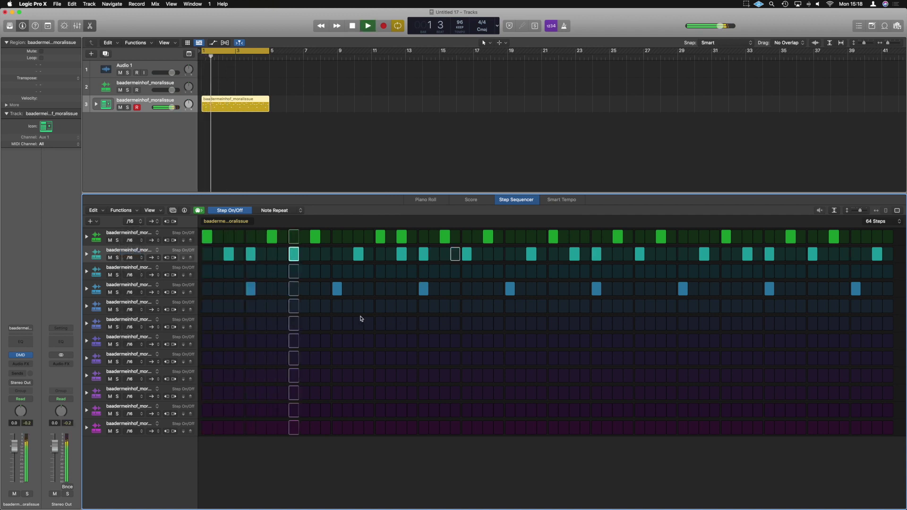
key(space)
click(131, 258)
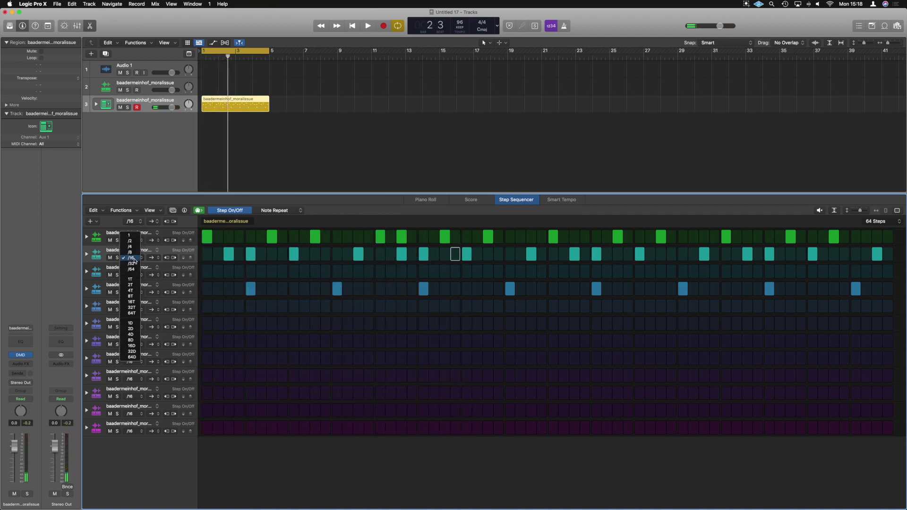
click(132, 291)
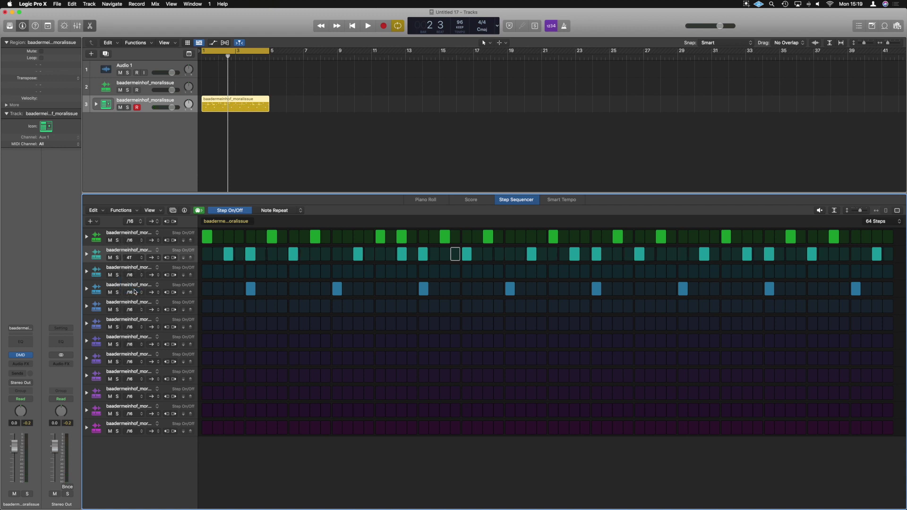
key(space)
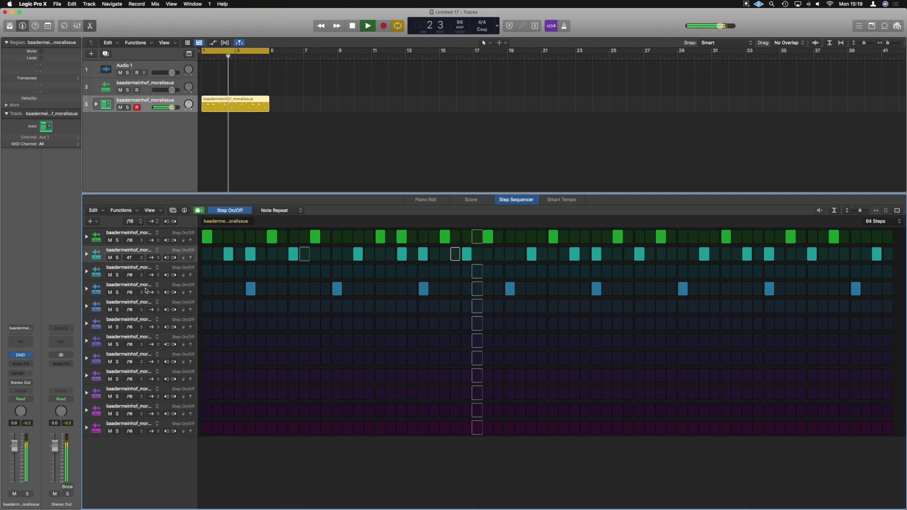
key(space)
Audition the second row at an 8T step rate.
click(130, 257)
click(129, 264)
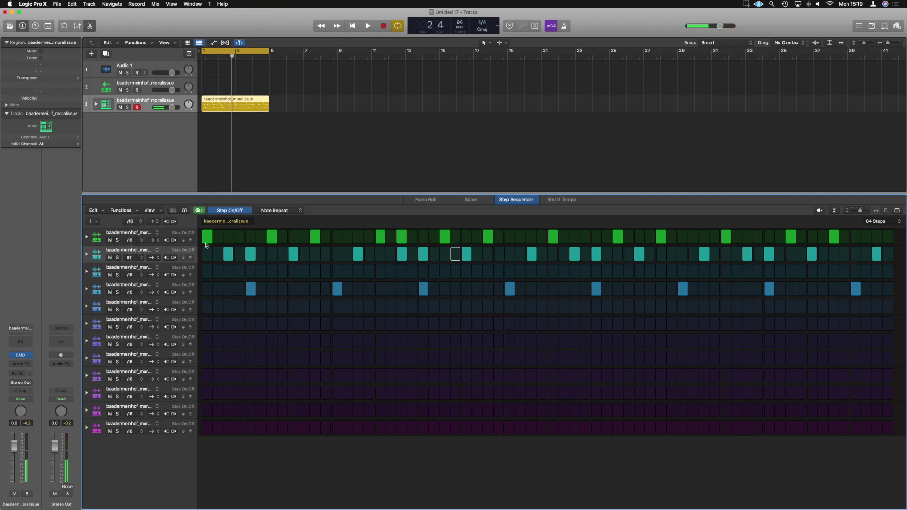
key(space)
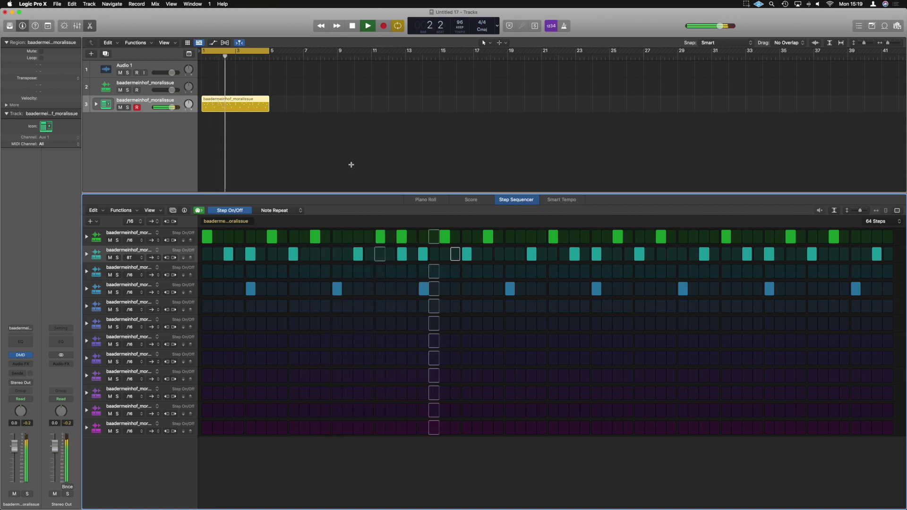
key(space)
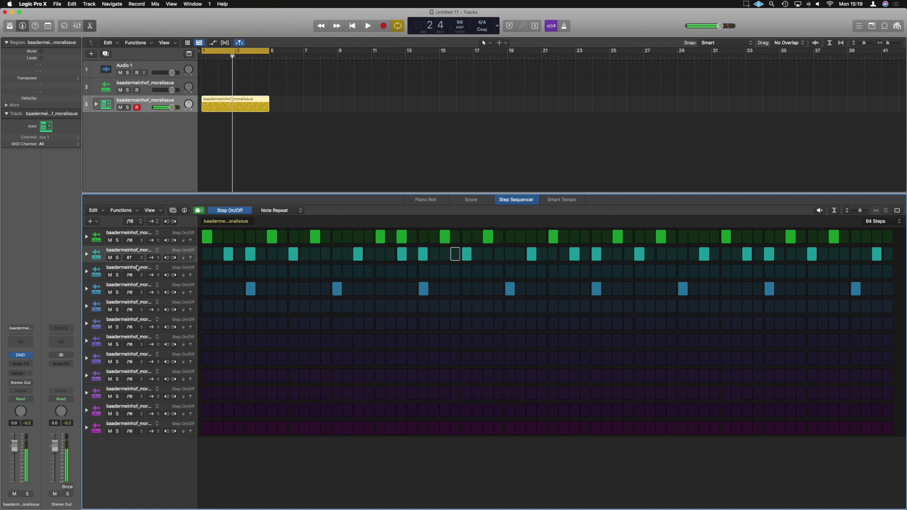
click(135, 259)
Return row 2 to /16 and show the Local Inspector beside the sequencer.
click(130, 211)
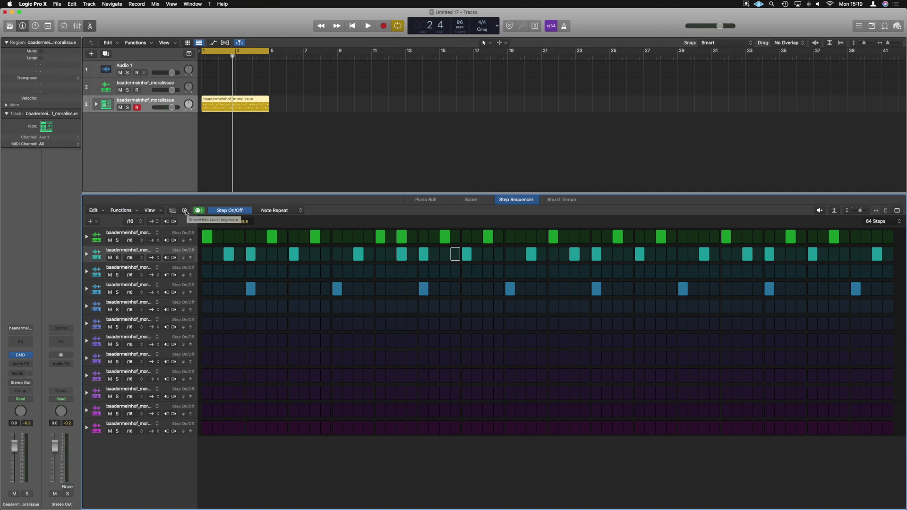
click(184, 210)
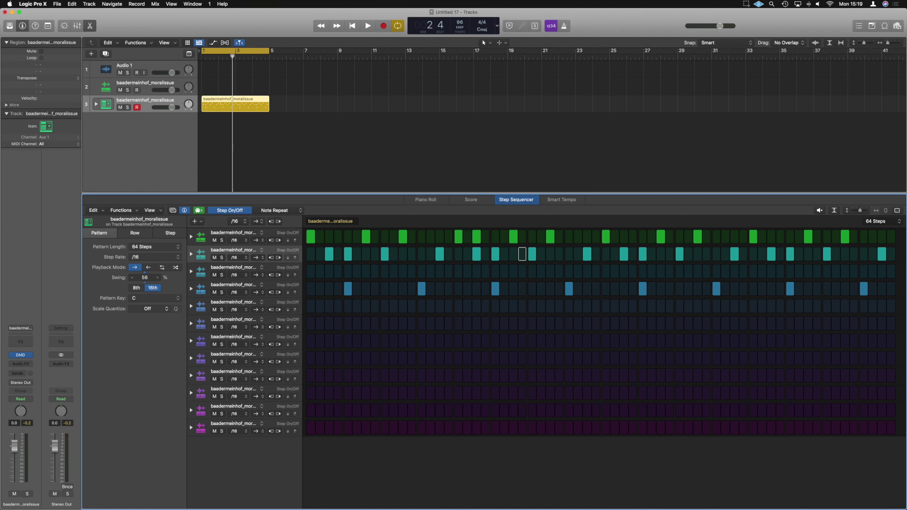
key(space)
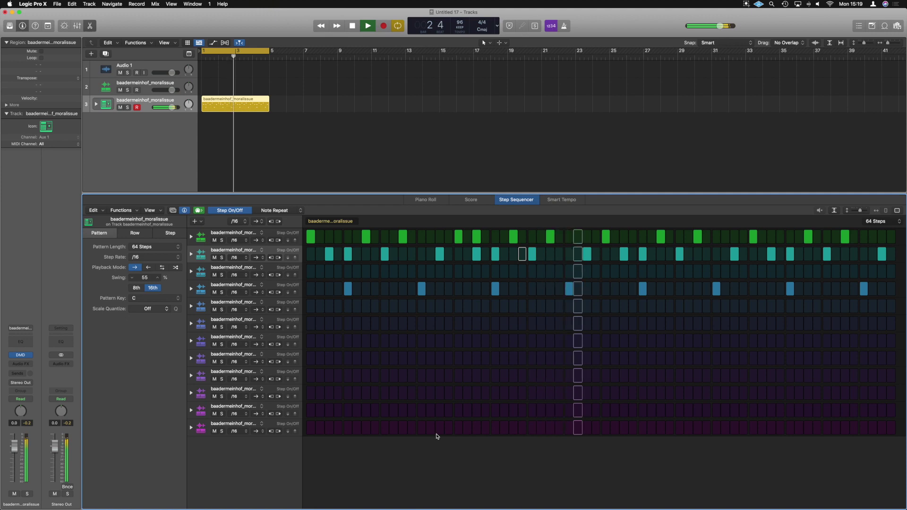
key(space)
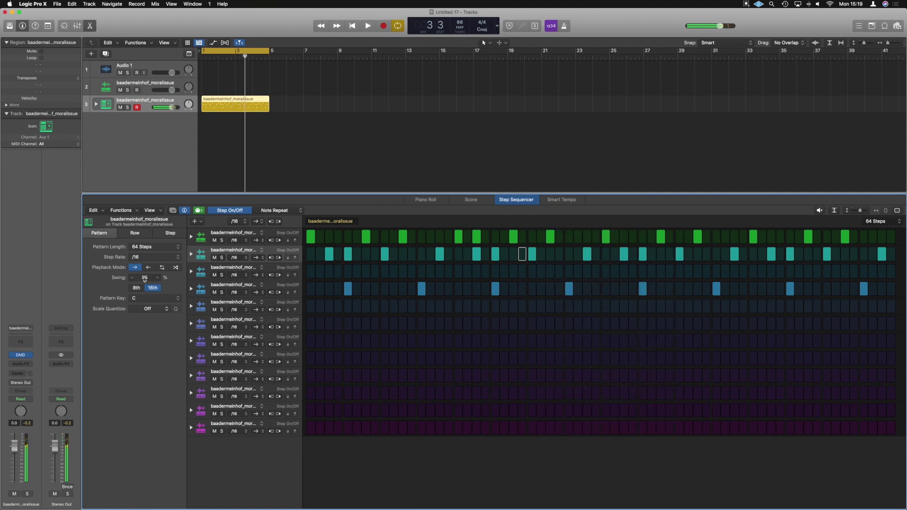
Set the pattern swing to 50% applied on 8th notes and audition it.
mouse_move(144, 277)
mouse_down()
mouse_move(144, 264)
mouse_move(138, 289)
mouse_up()
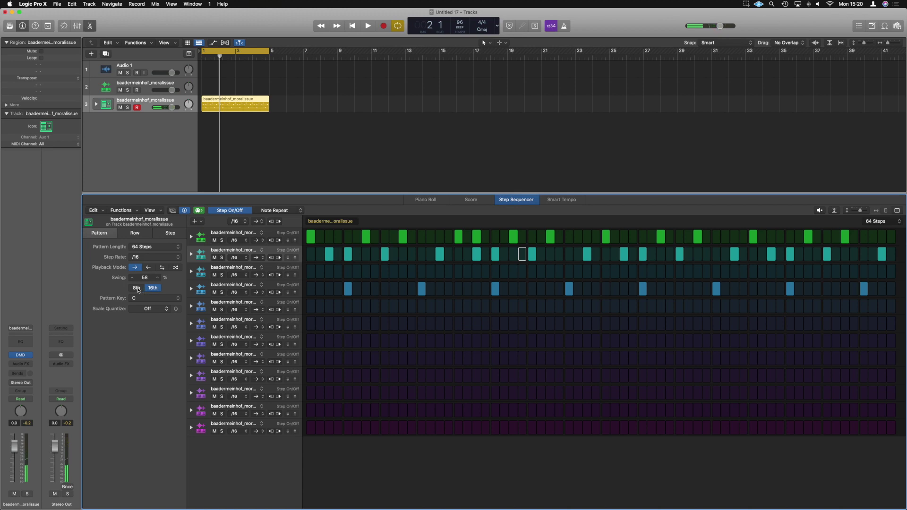
click(137, 288)
key(space)
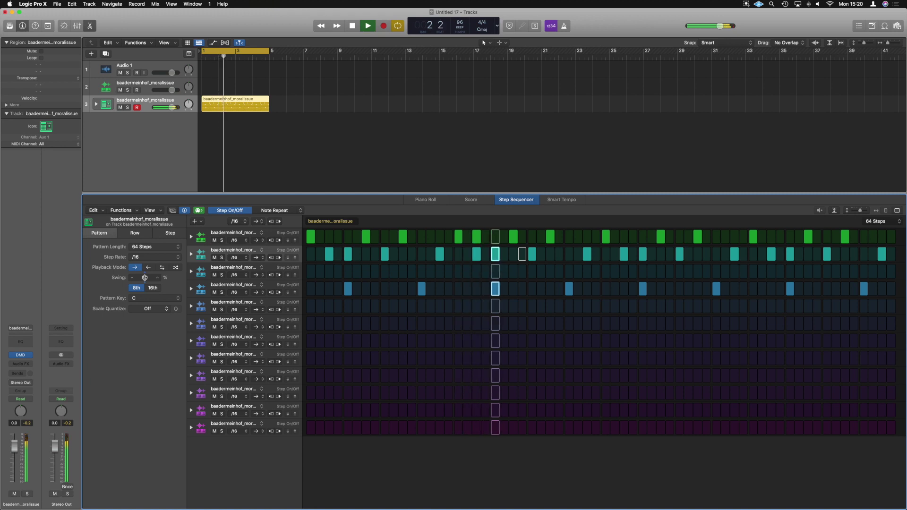
key(space)
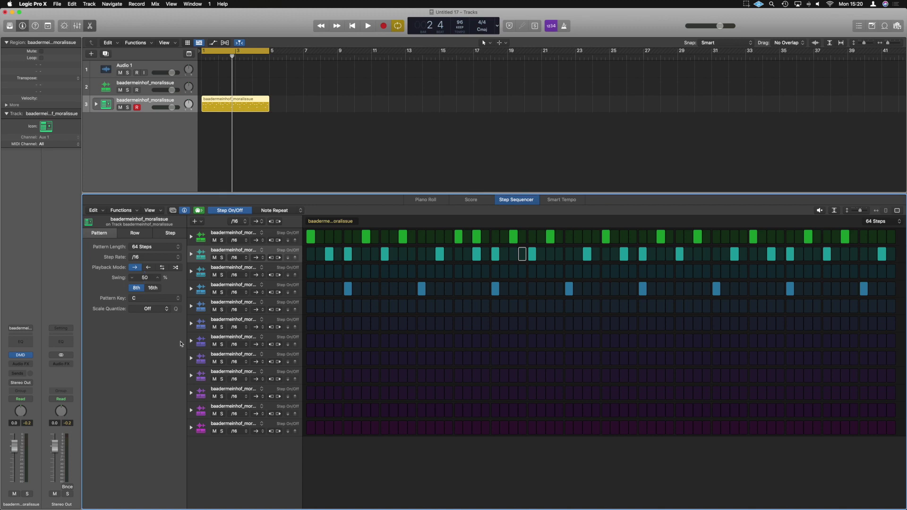
Open the Drum Machine Designer kit window and select the kick pad.
click(124, 211)
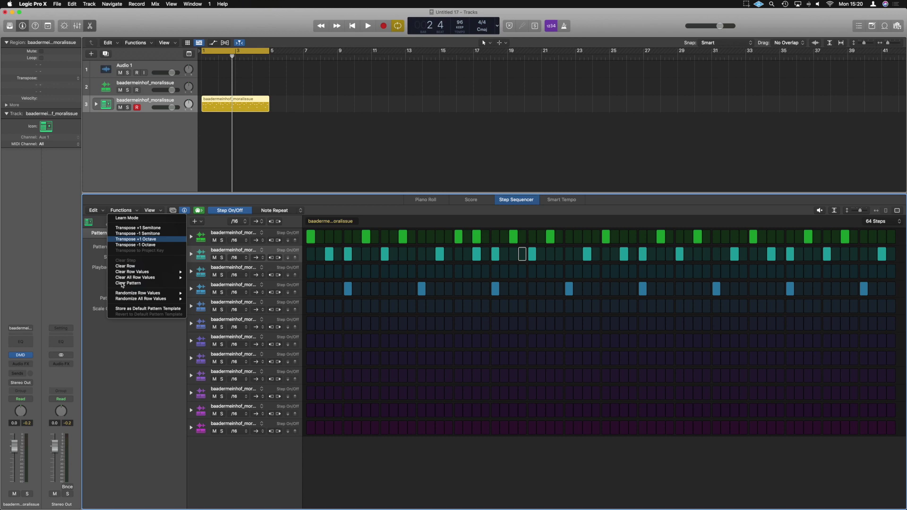
click(53, 350)
click(20, 354)
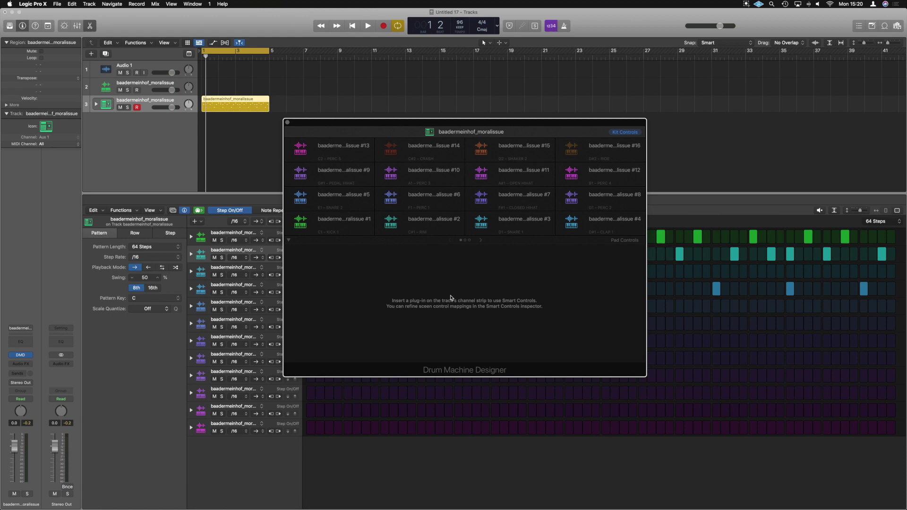
click(352, 222)
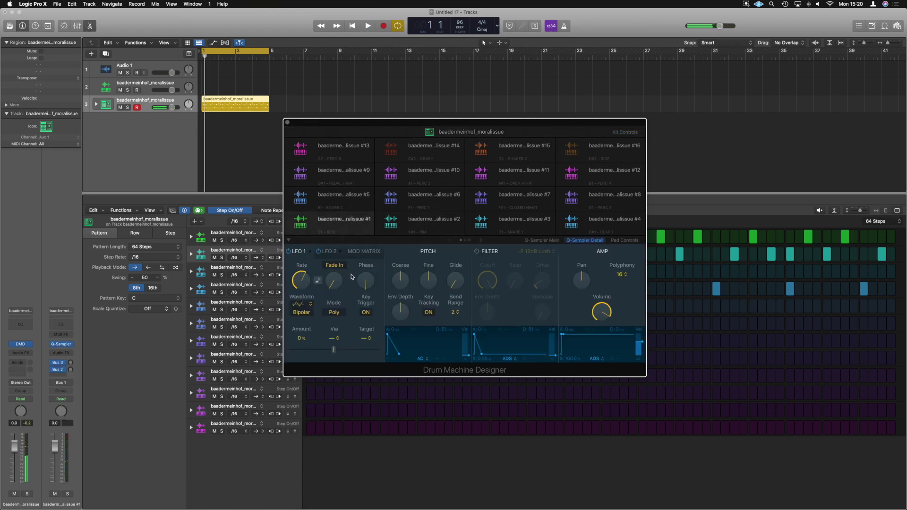
Tune the kick's coarse pitch, trying -7 before settling at +6, auditioning each.
mouse_move(402, 285)
drag(401, 285, 402, 298)
key(space)
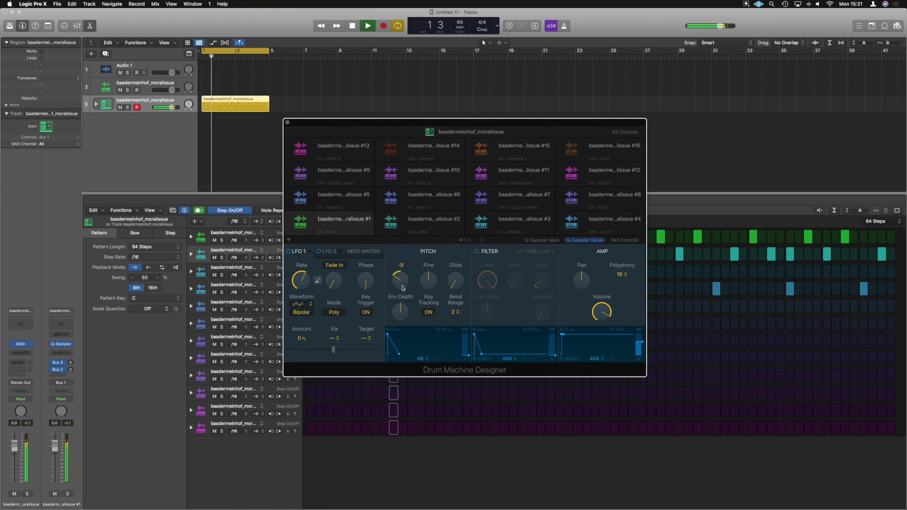
key(space)
mouse_move(402, 288)
mouse_down()
mouse_move(405, 264)
mouse_move(406, 286)
mouse_up()
key(space)
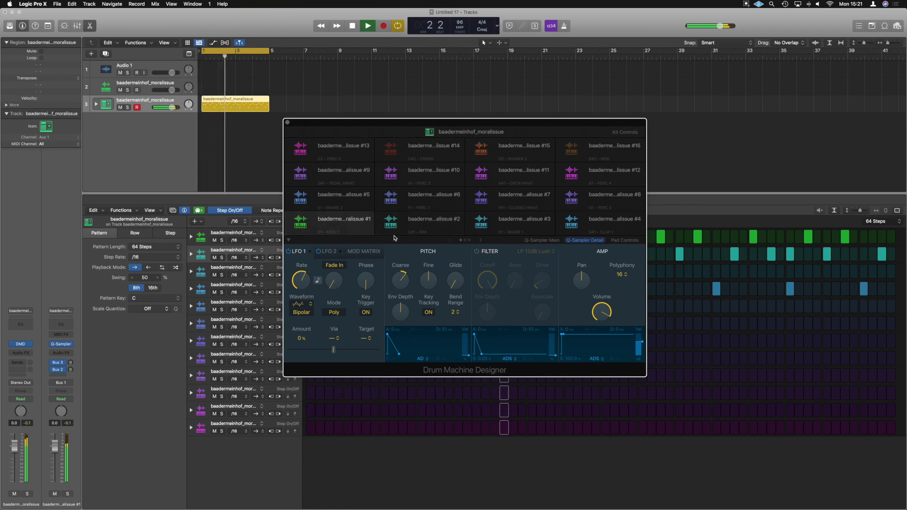
key(space)
click(287, 122)
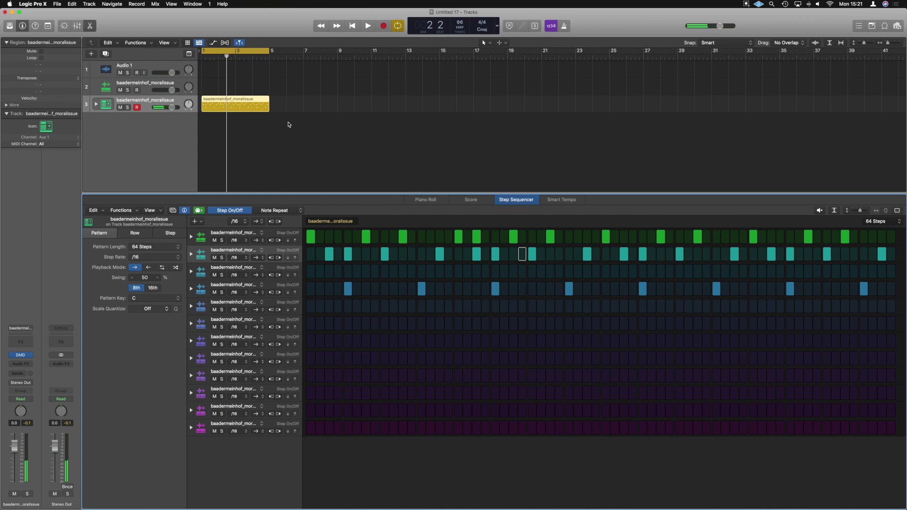